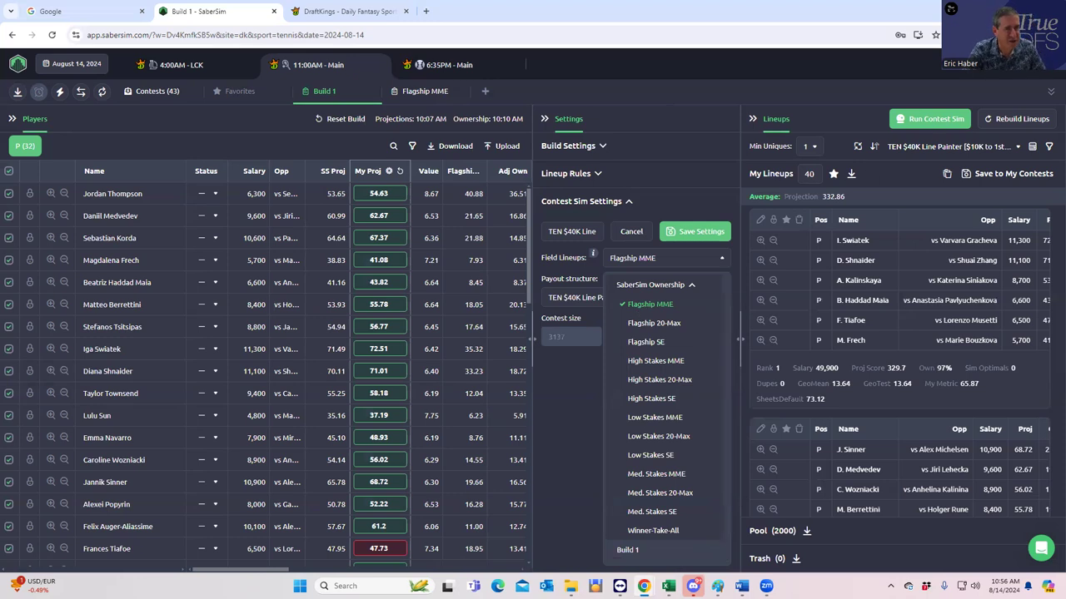
- Open dfshero.com in a new browser tab and go to its tennis Lineup Optimizer
{"action": "left_click", "coordinate": [1052, 35]}
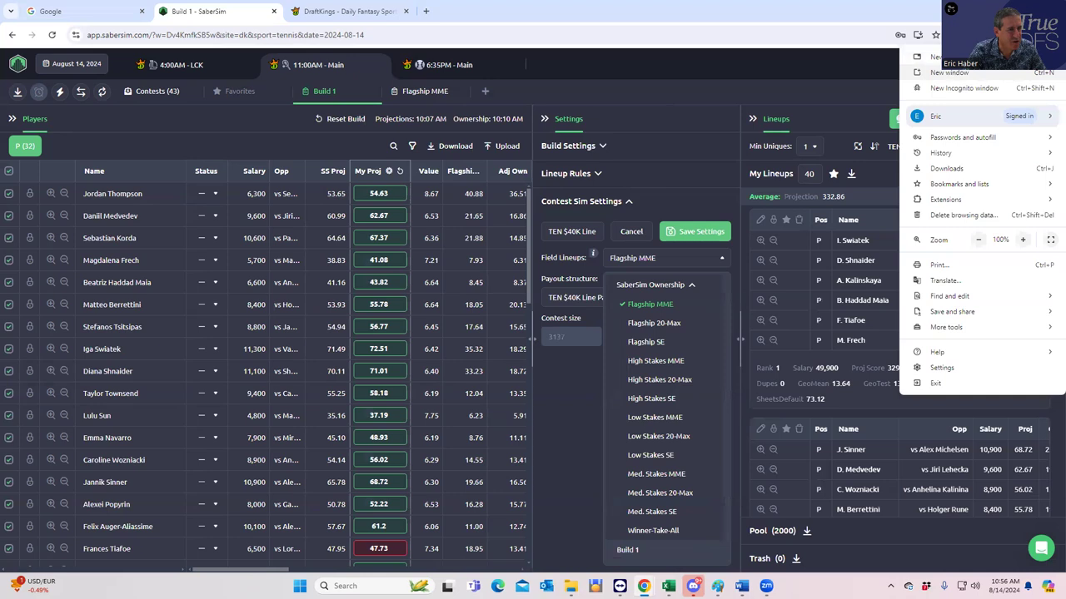
{"action": "left_click", "coordinate": [924, 56]}
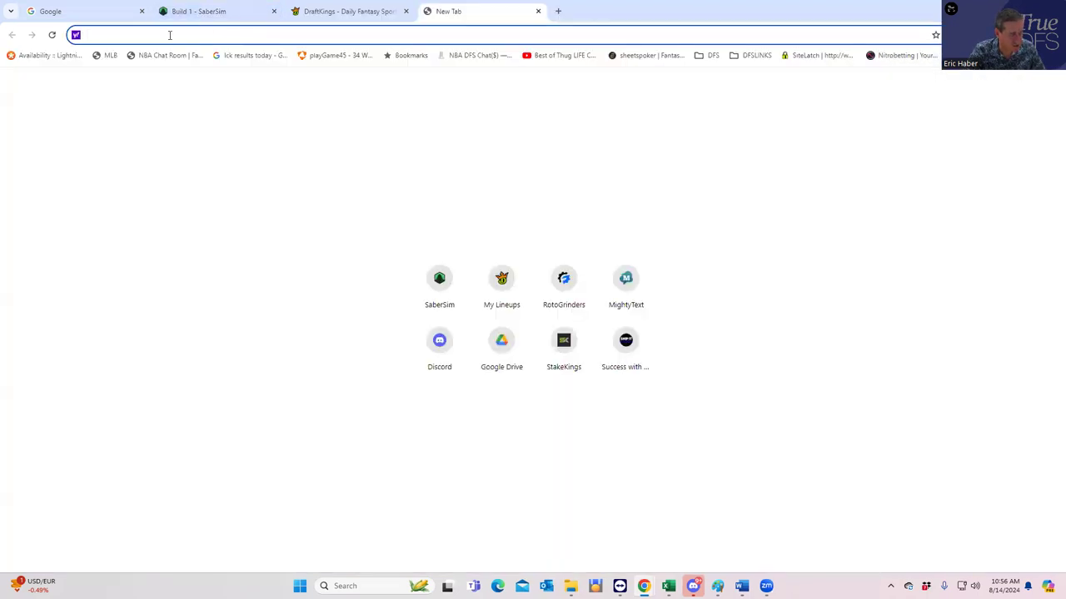
{"action": "type", "text": "dfs"}
{"action": "key", "text": "Return"}
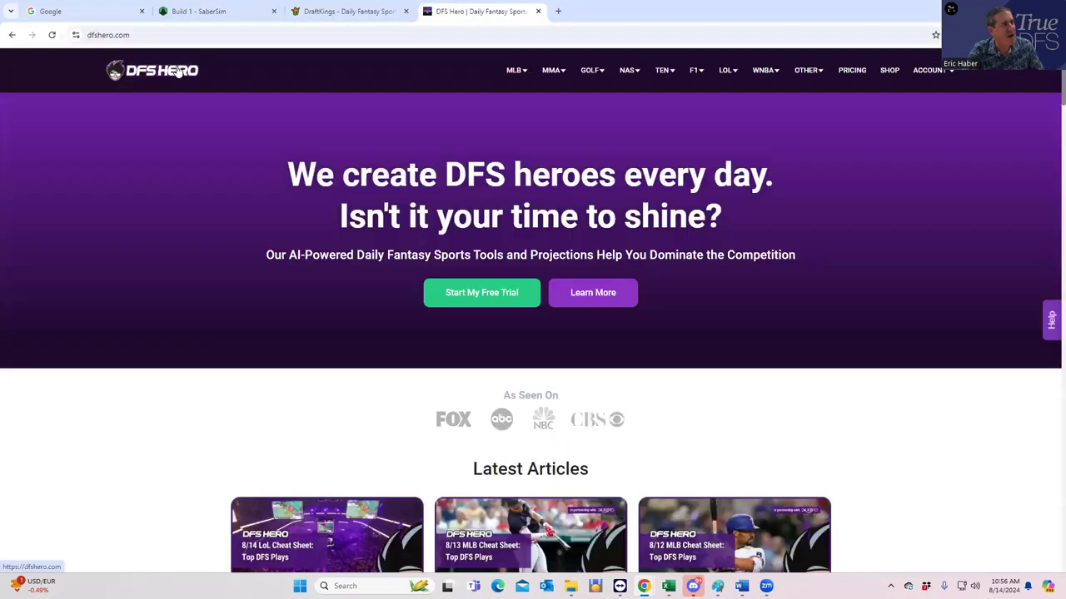
{"action": "mouse_move", "coordinate": [662, 75]}
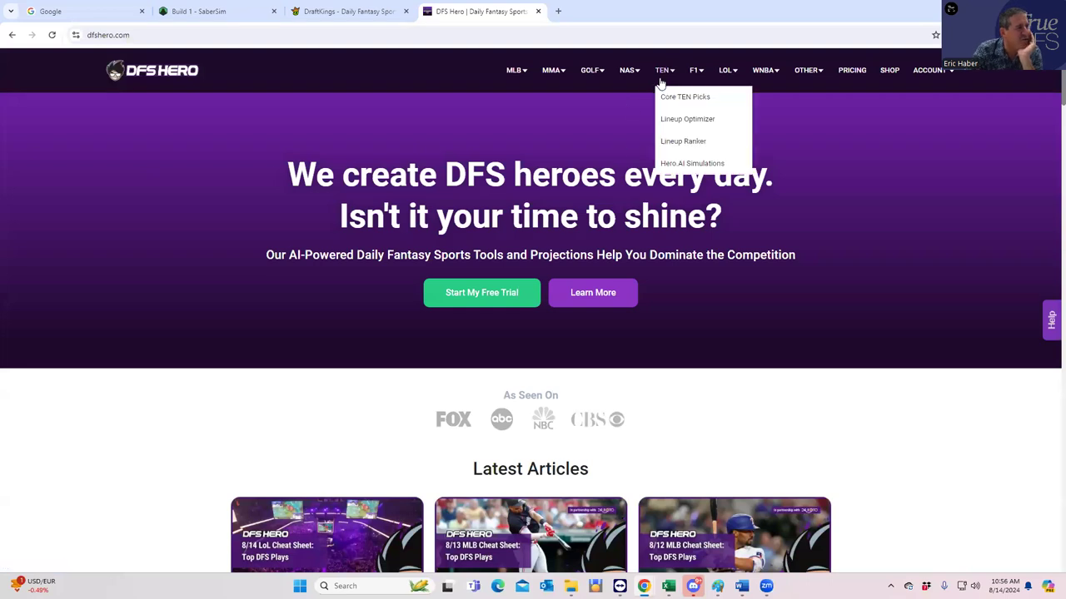
{"action": "left_click", "coordinate": [672, 121]}
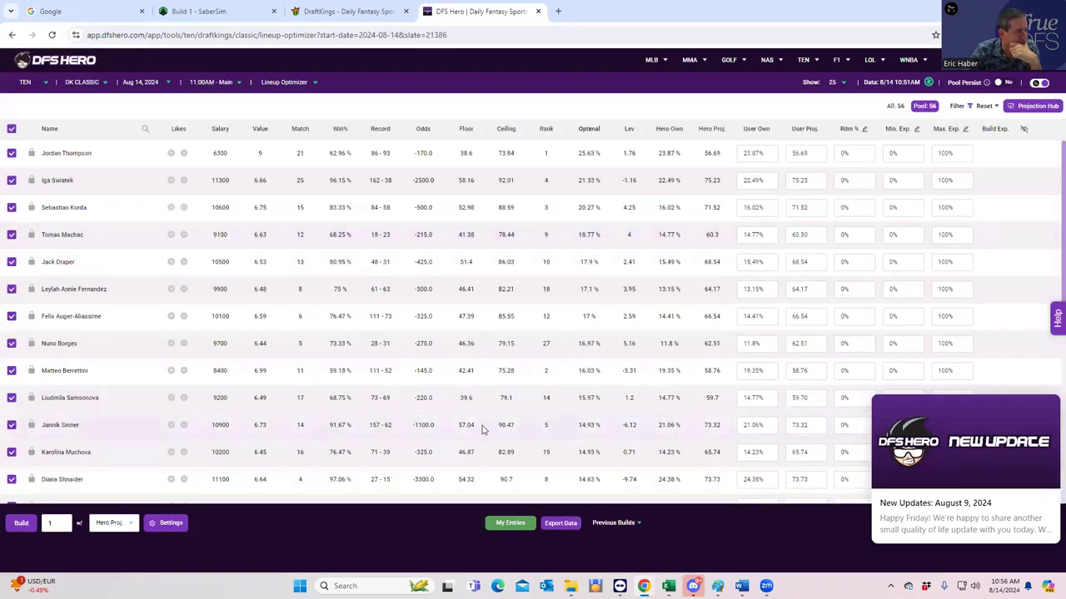
- Upload the TENDK_Sim file from the KrugTEN folder to the Projection Hub
{"action": "left_click", "coordinate": [277, 83]}
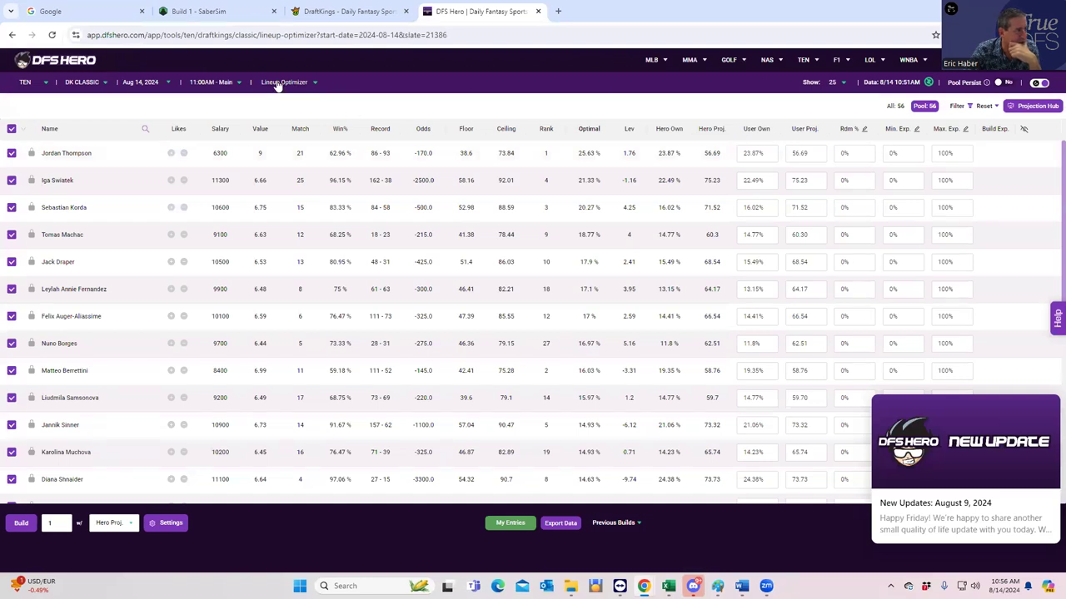
{"action": "left_click", "coordinate": [411, 79]}
{"action": "left_click", "coordinate": [1034, 106]}
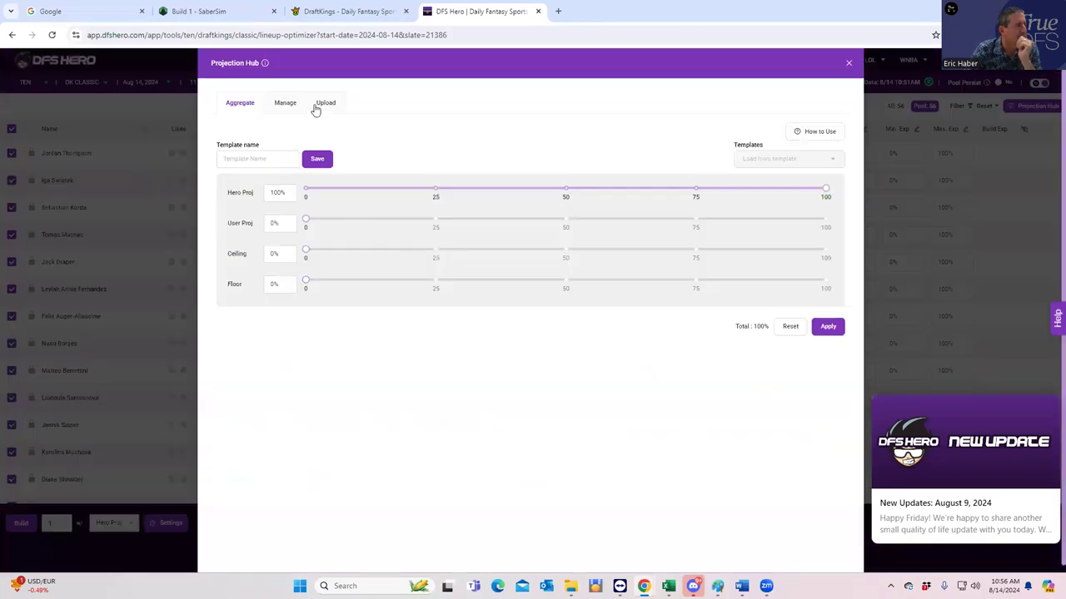
{"action": "left_click", "coordinate": [318, 106]}
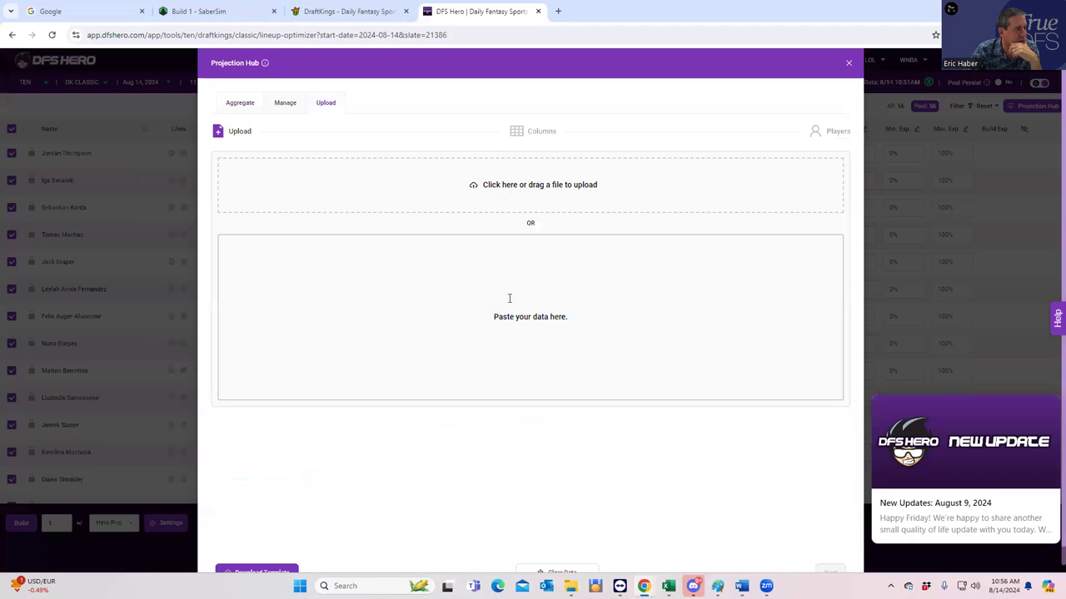
{"action": "left_click", "coordinate": [492, 186]}
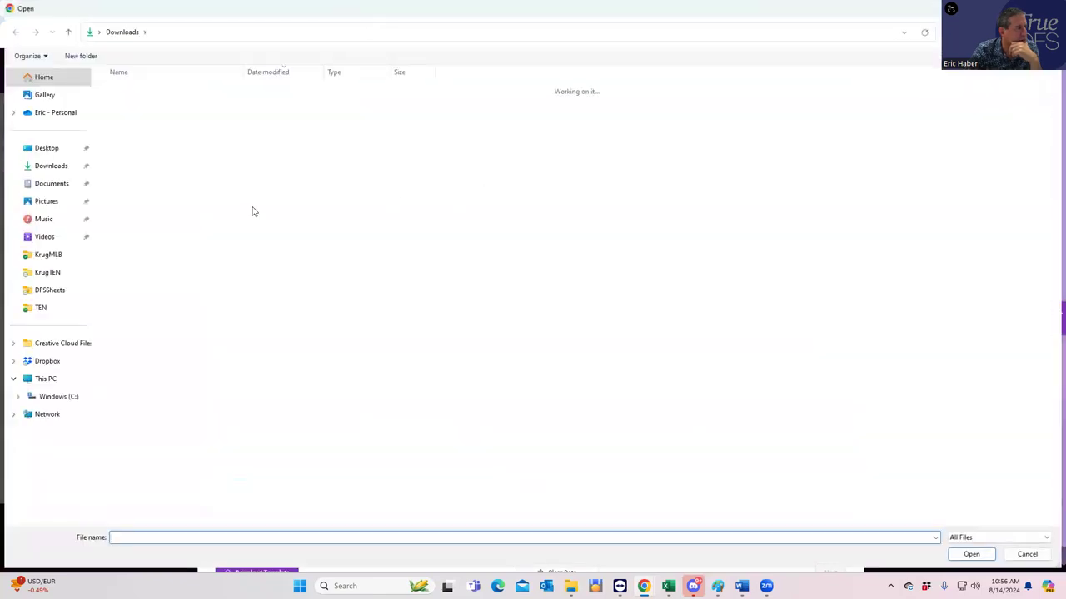
{"action": "left_click", "coordinate": [54, 273]}
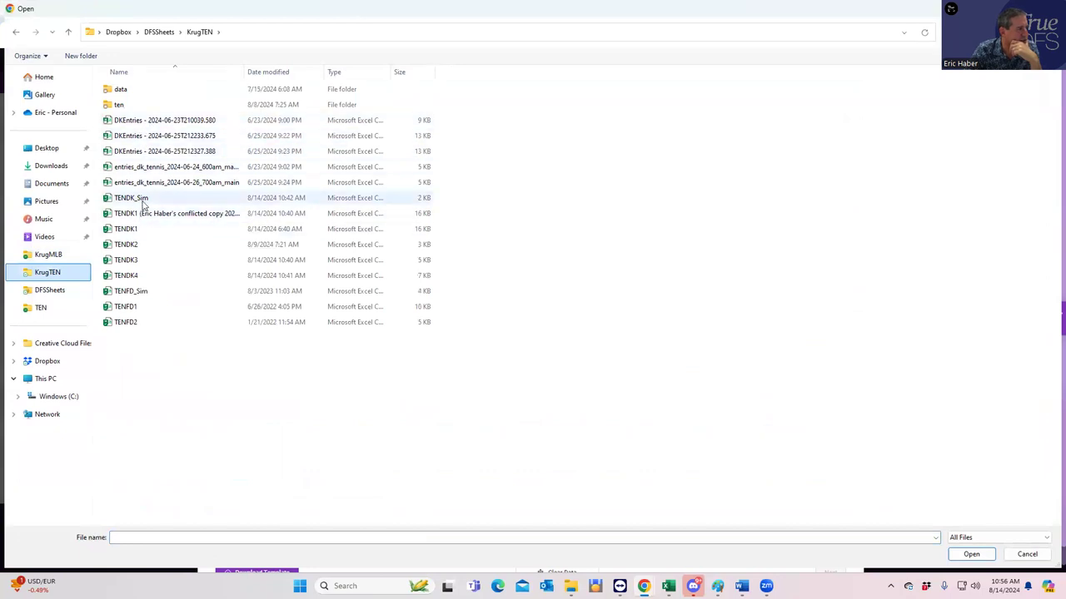
{"action": "left_click", "coordinate": [137, 199]}
{"action": "left_click", "coordinate": [971, 554]}
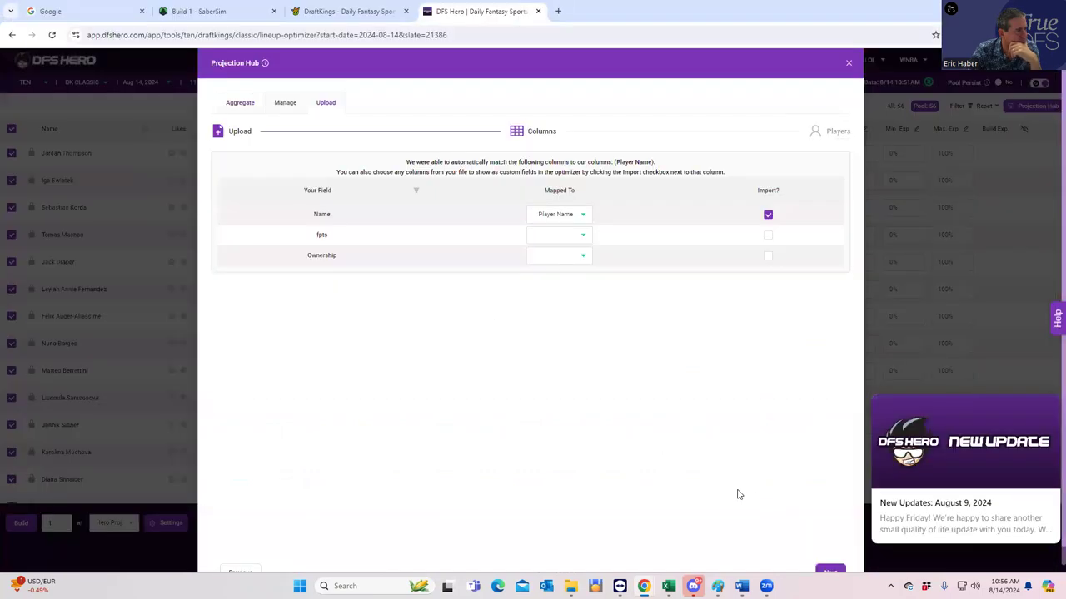
- Map the fpts column to User Proj. and the Ownership column to User Own, and continue to player matching
{"action": "left_click", "coordinate": [569, 234]}
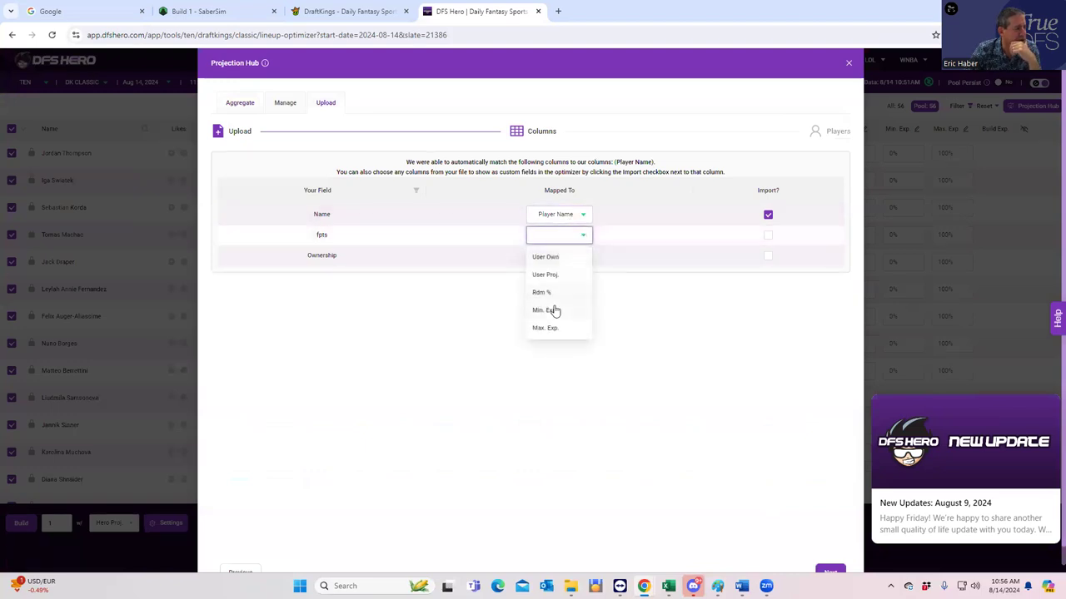
{"action": "left_click", "coordinate": [549, 277]}
{"action": "left_click", "coordinate": [559, 256]}
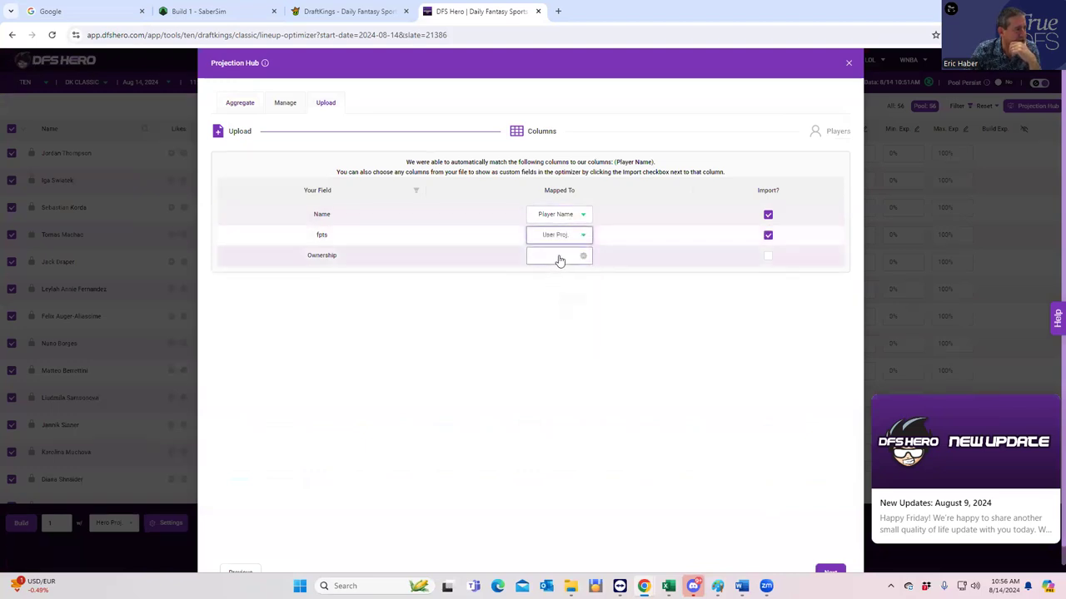
{"action": "left_click", "coordinate": [550, 281]}
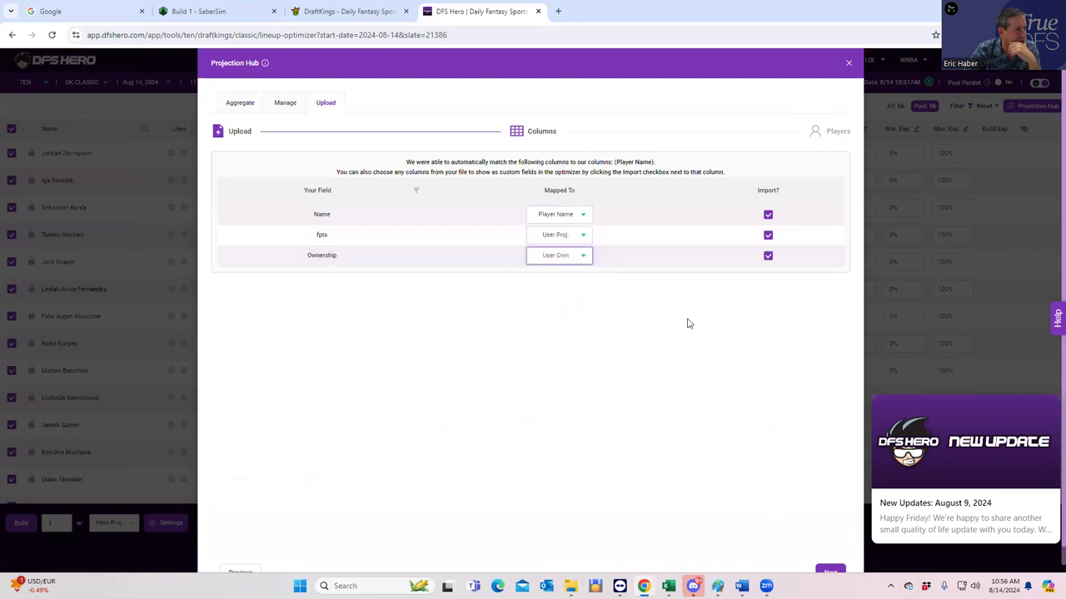
{"action": "left_click", "coordinate": [823, 570]}
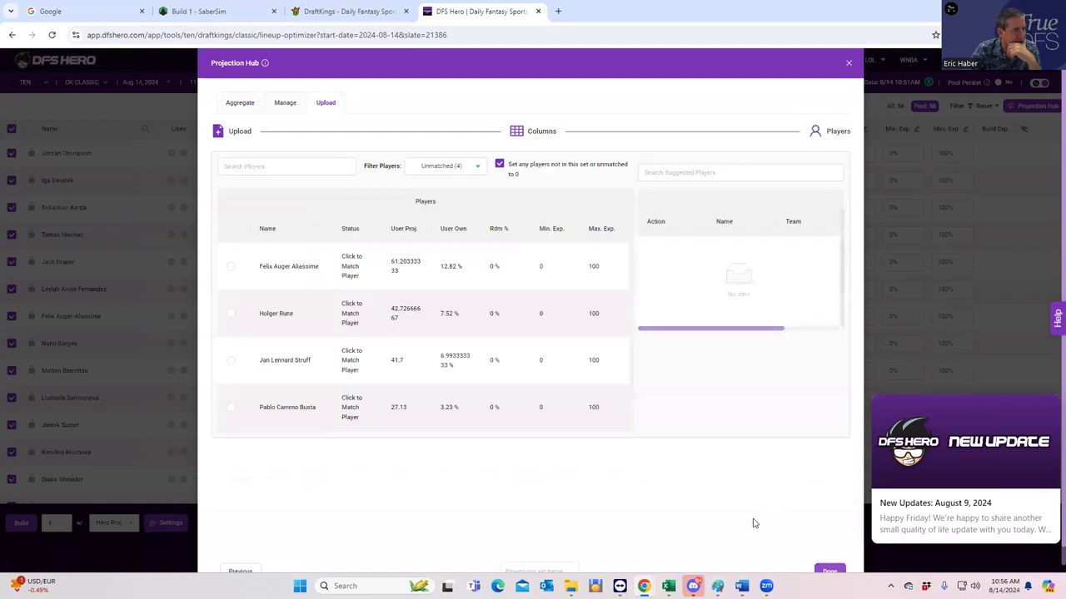
- Map the unmatched players Felix Auger Aliassime, Holger Rune, Jan Lennard Struff and Pablo Carreno Busta to their first suggested matches
{"action": "left_click", "coordinate": [231, 267]}
{"action": "left_click", "coordinate": [661, 264]}
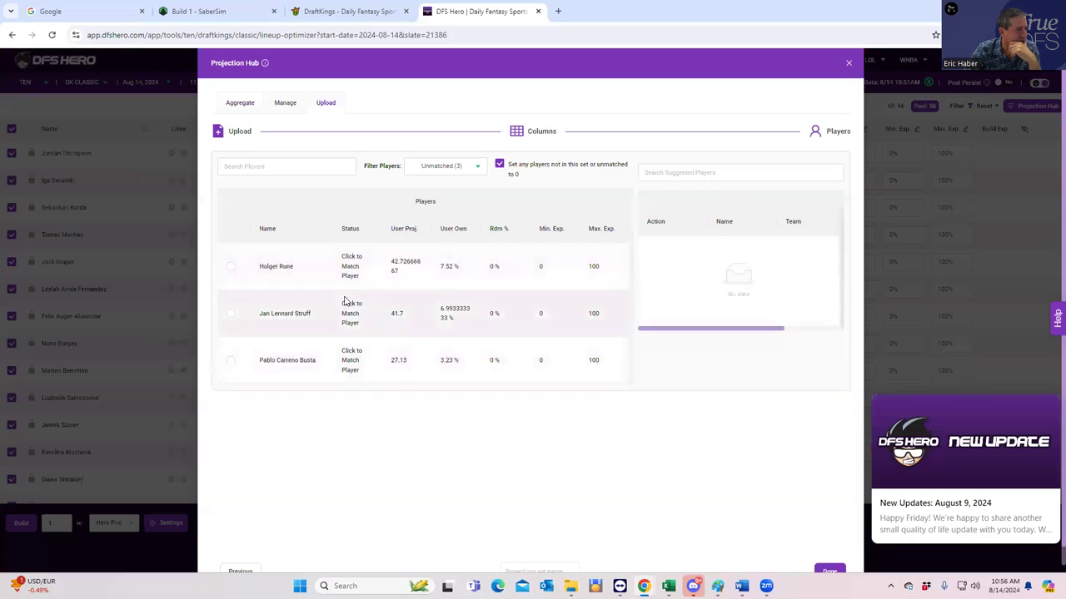
{"action": "left_click", "coordinate": [231, 266]}
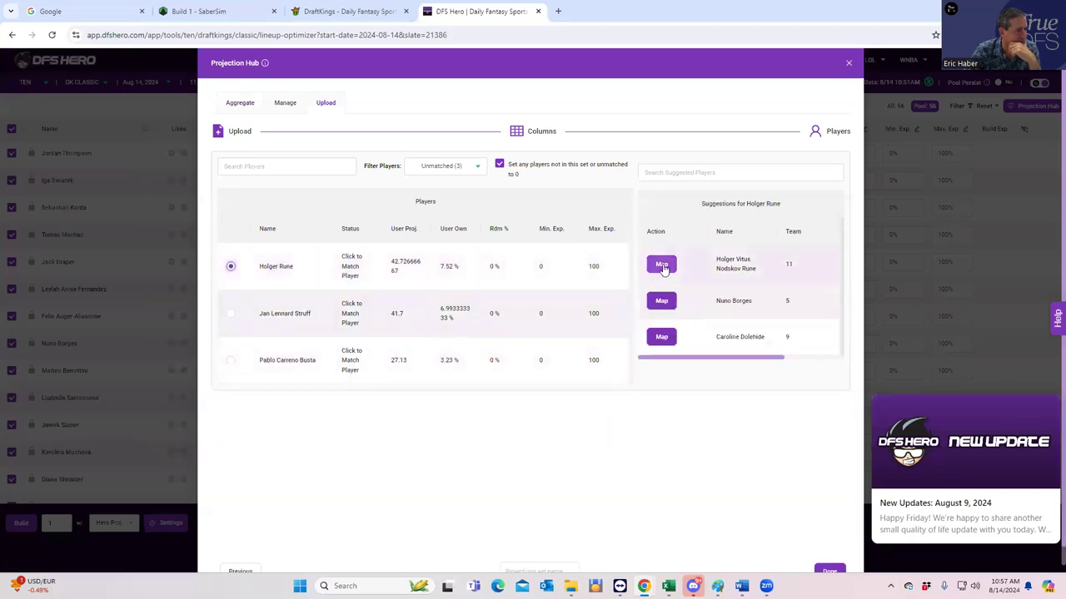
{"action": "left_click", "coordinate": [661, 265]}
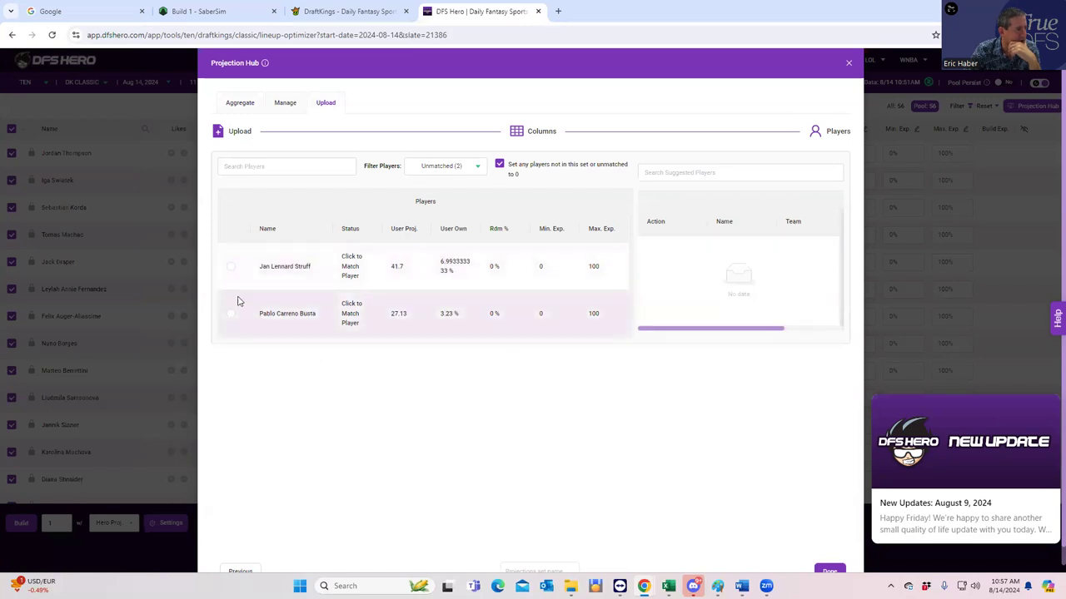
{"action": "left_click", "coordinate": [230, 266]}
{"action": "left_click", "coordinate": [660, 265]}
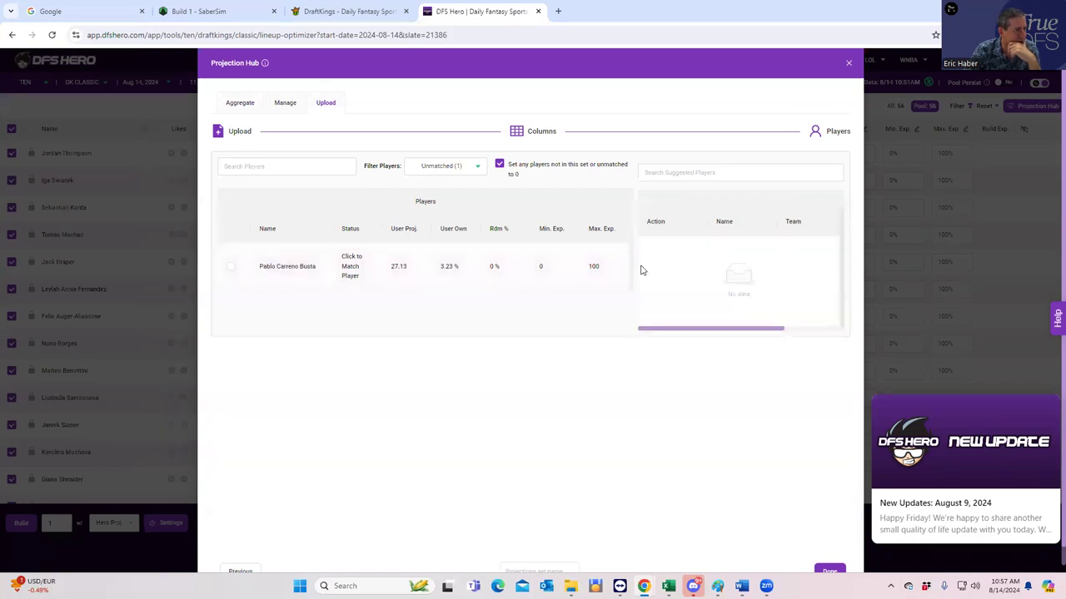
{"action": "left_click", "coordinate": [232, 267]}
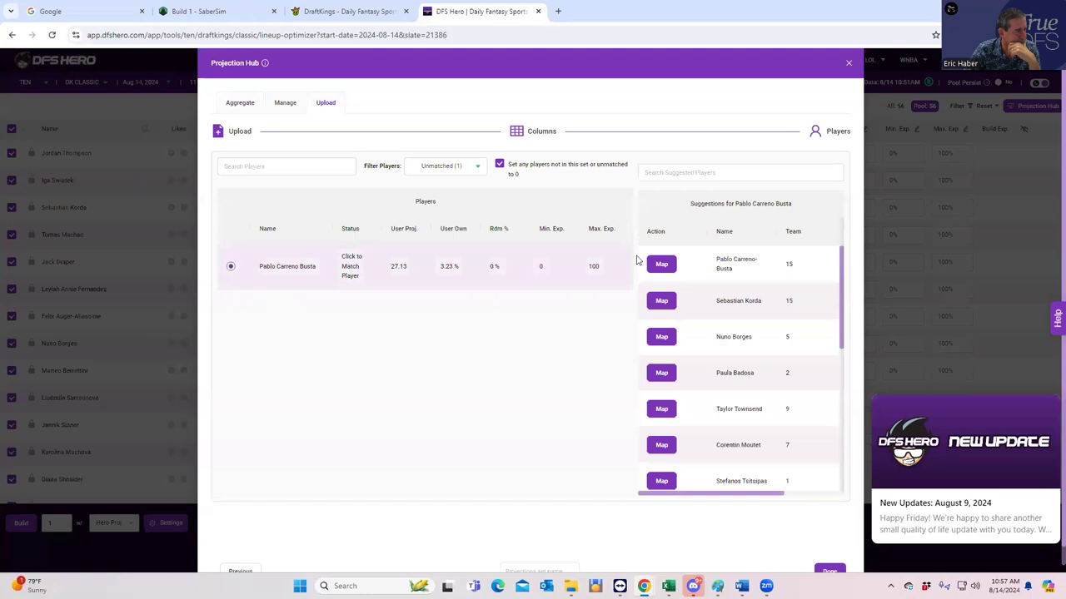
{"action": "left_click", "coordinate": [663, 267]}
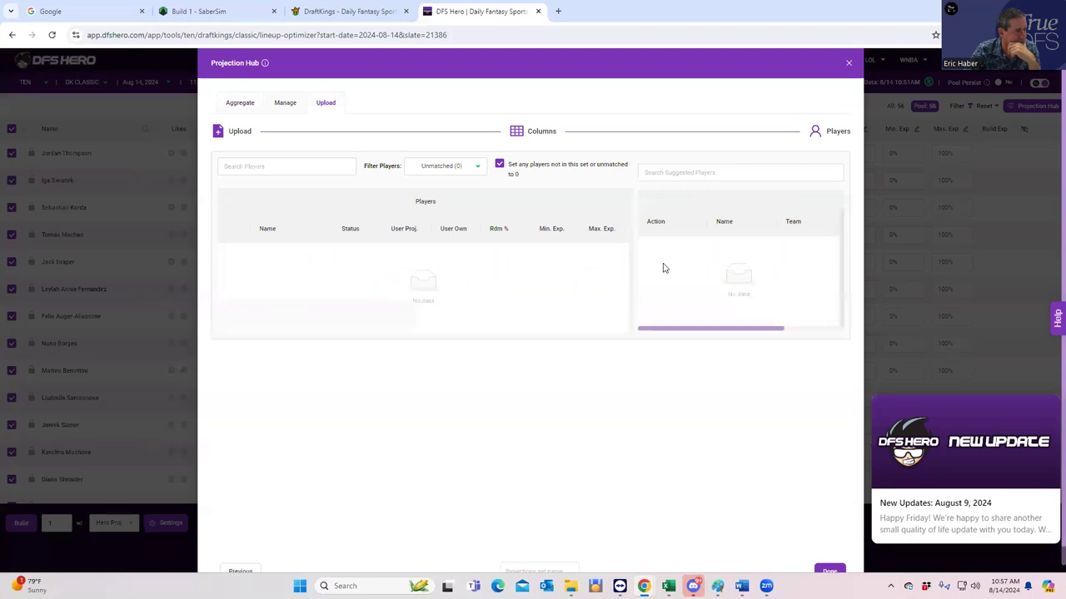
- Name the uploaded projection set fdgfsdg and complete the upload
{"action": "left_click", "coordinate": [835, 572]}
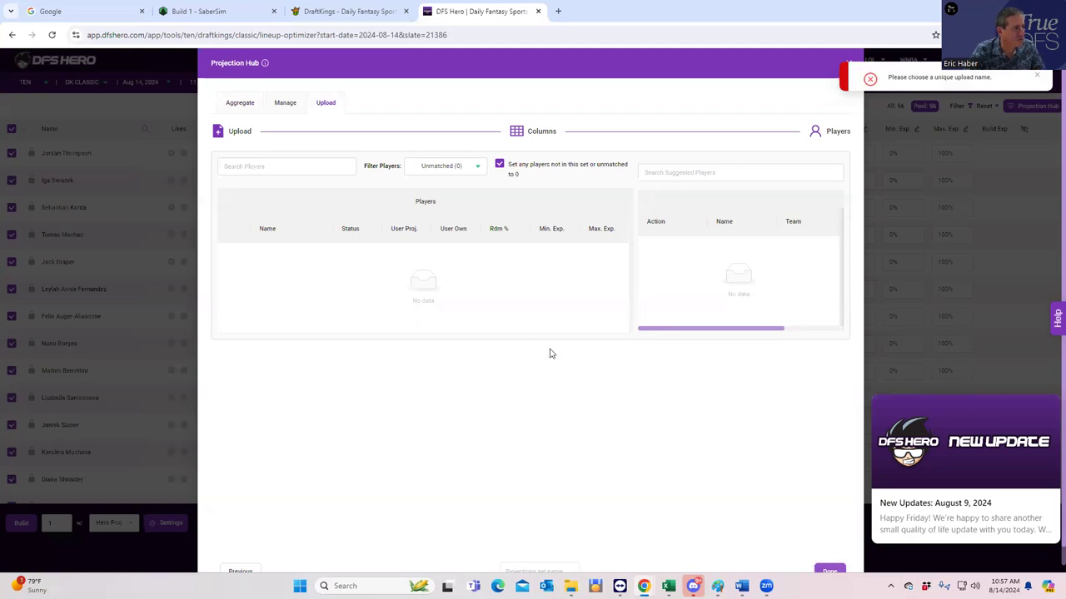
{"action": "key", "text": "ctrl+a"}
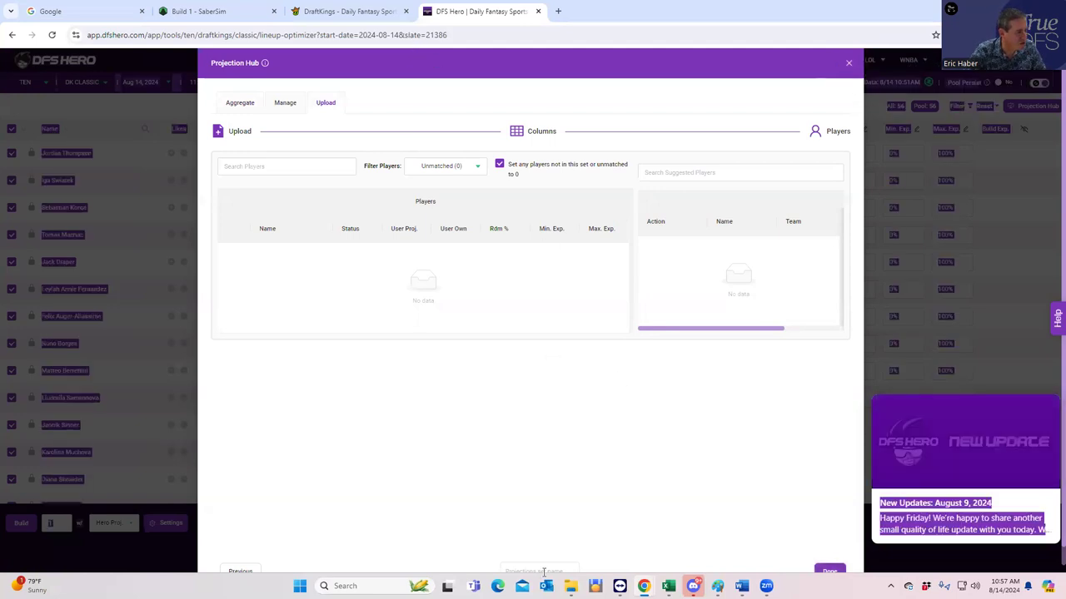
{"action": "left_click", "coordinate": [542, 572]}
{"action": "type", "text": "fdgfsdg"}
{"action": "left_click", "coordinate": [824, 569]}
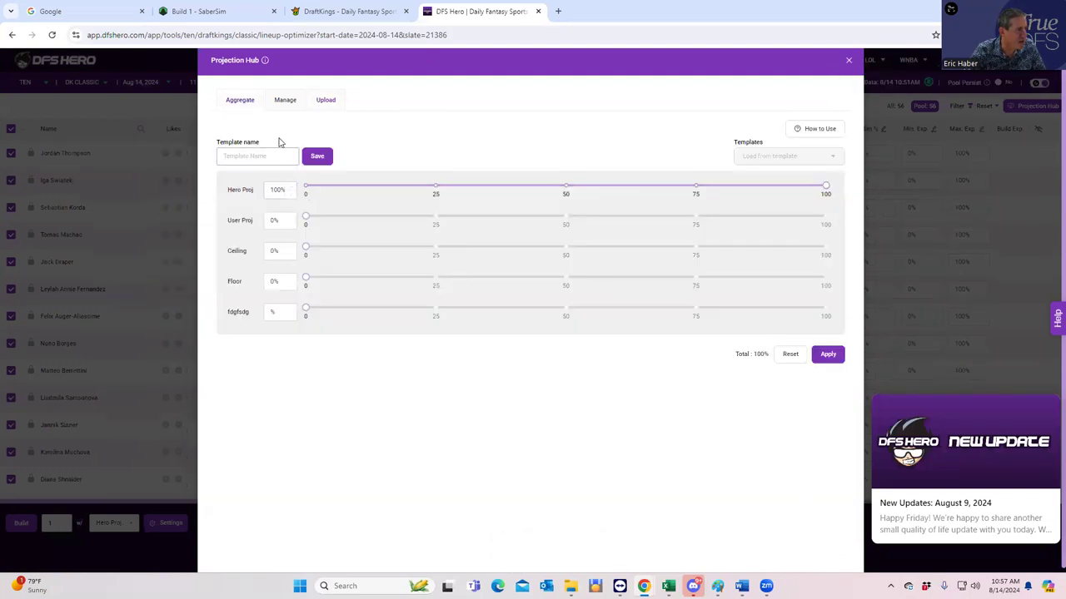
- Set the aggregate weights to 0% Hero Proj and 100% fdgfsdg, and apply that set's projections, ownership and exposures to the players
{"action": "left_click", "coordinate": [306, 189]}
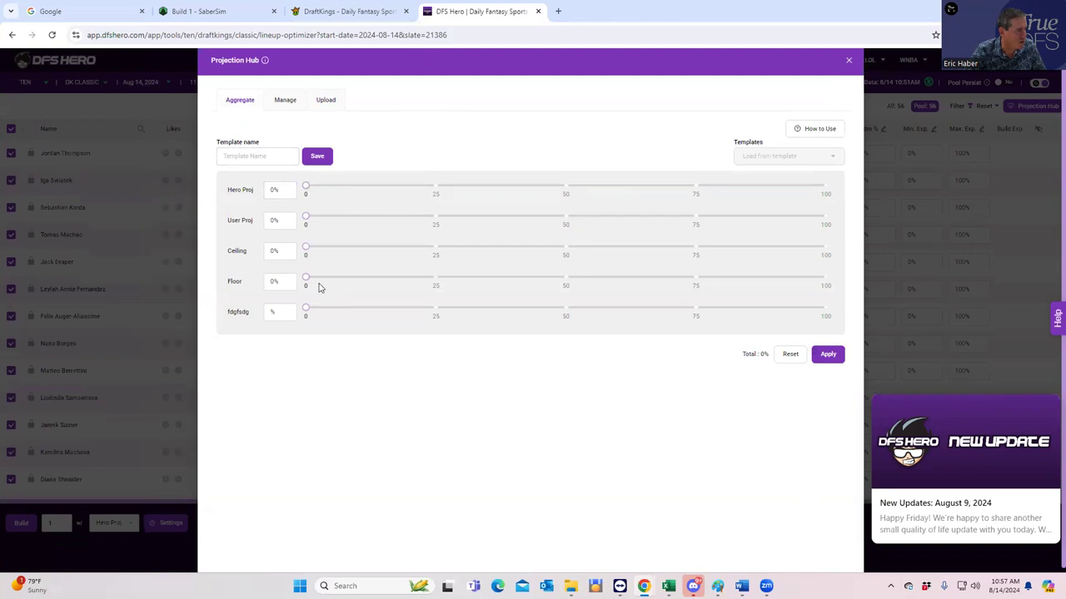
{"action": "left_click_drag", "start_coordinate": [308, 313], "coordinate": [839, 318]}
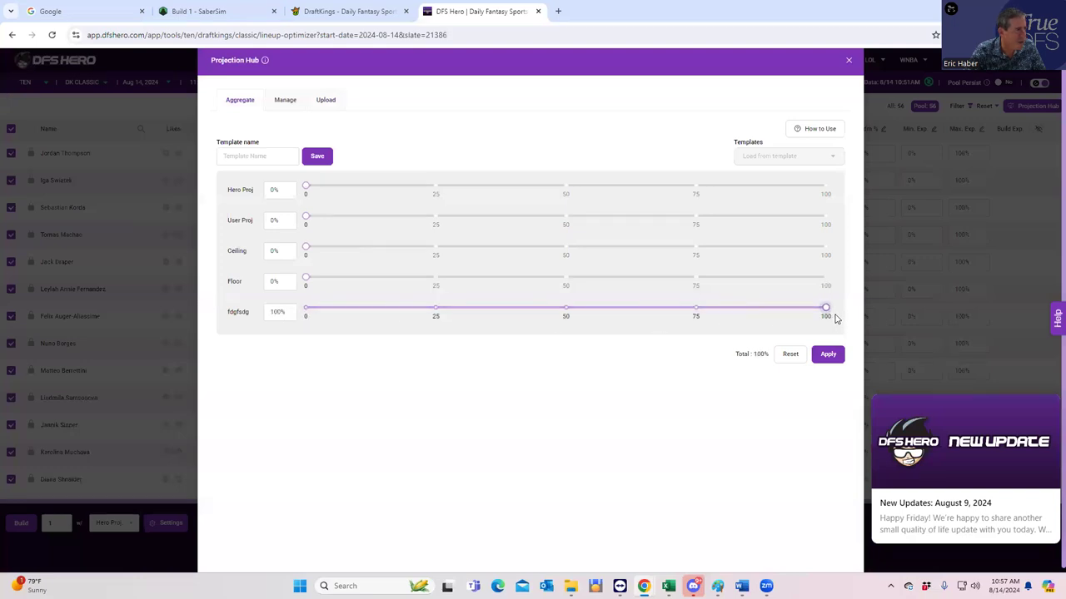
{"action": "left_click", "coordinate": [290, 104]}
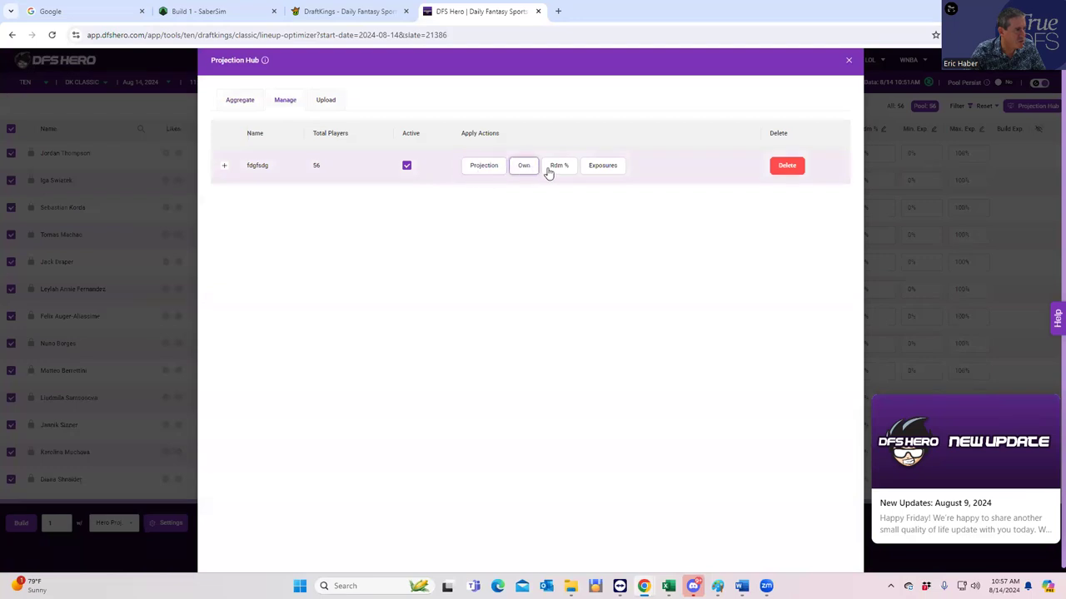
{"action": "left_click", "coordinate": [603, 166]}
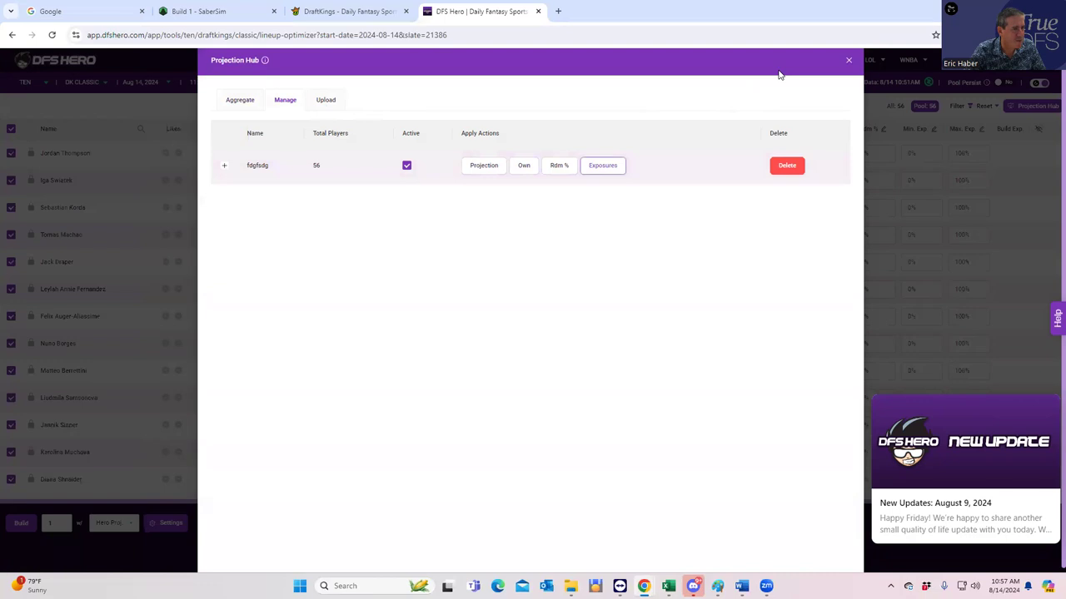
{"action": "key", "text": "Escape"}
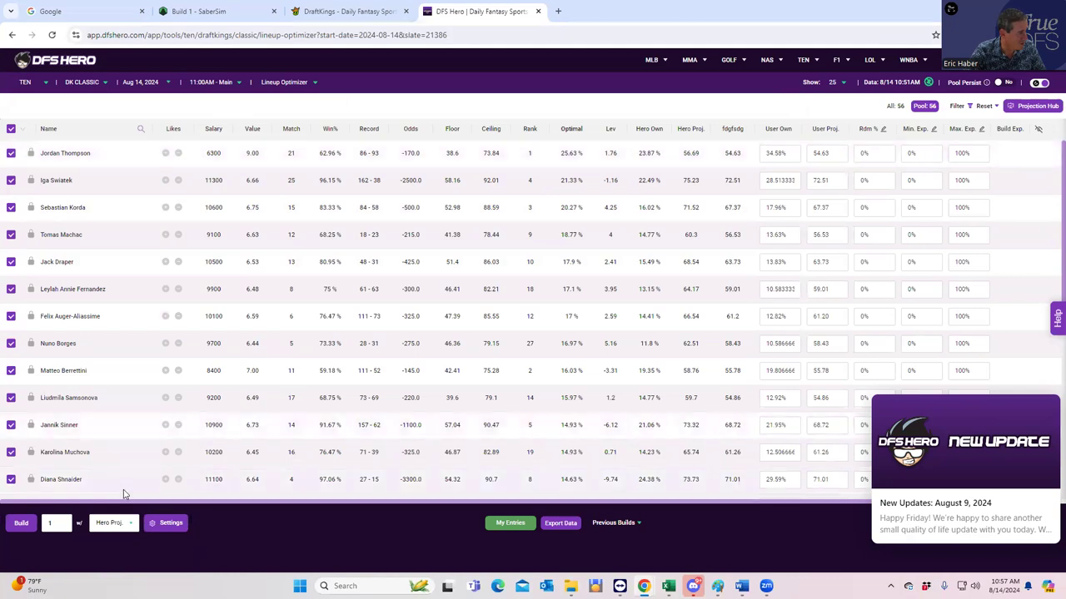
- Review the projection source options and the advanced build settings, and dismiss the New Updates notice
{"action": "left_click", "coordinate": [113, 524]}
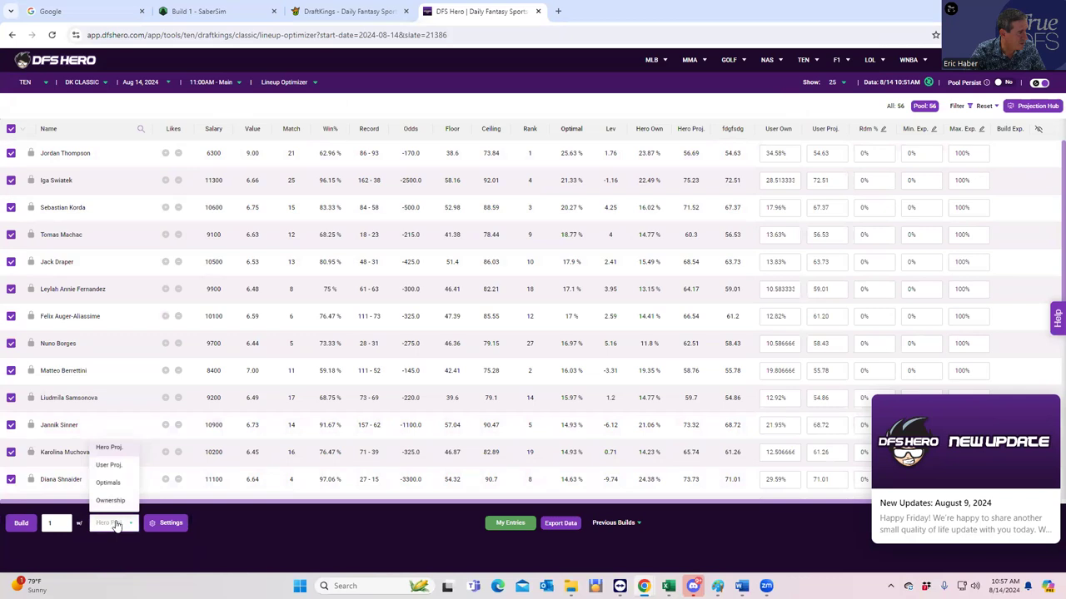
{"action": "left_click", "coordinate": [133, 544]}
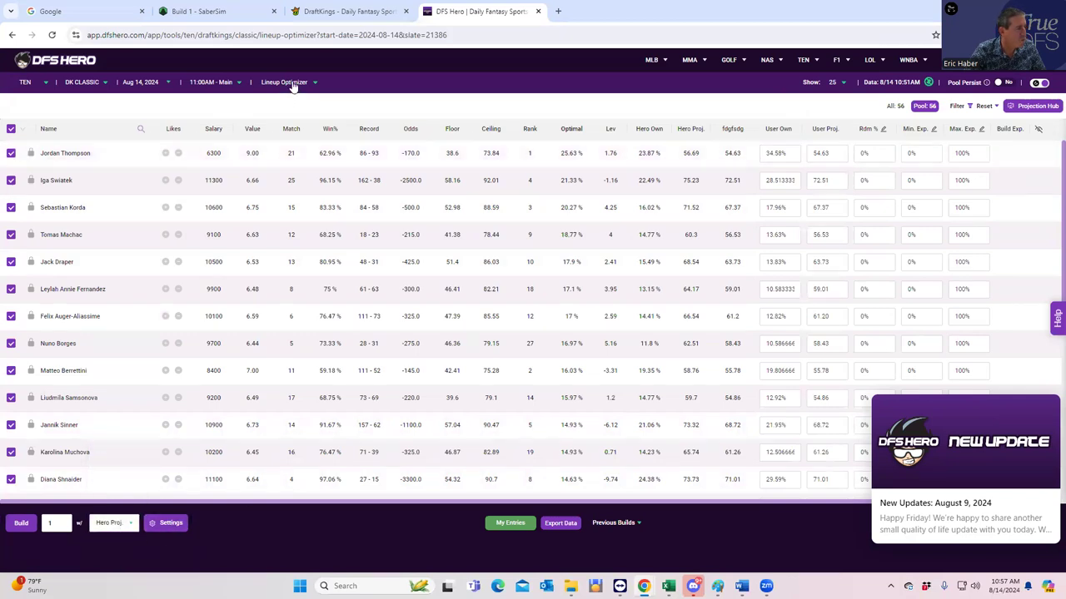
{"action": "left_click", "coordinate": [167, 523]}
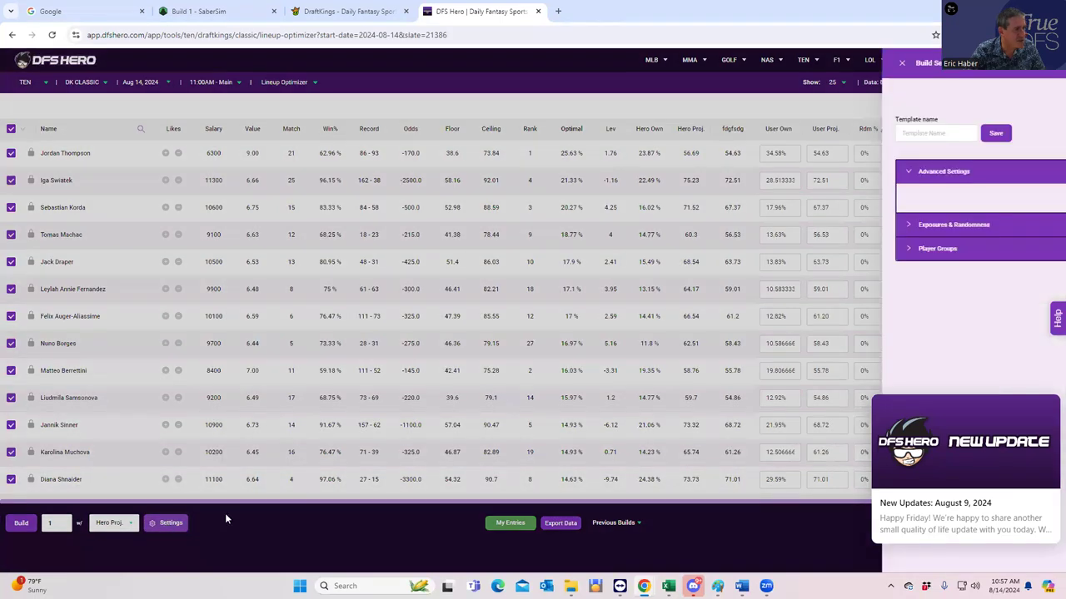
{"action": "left_click", "coordinate": [626, 181]}
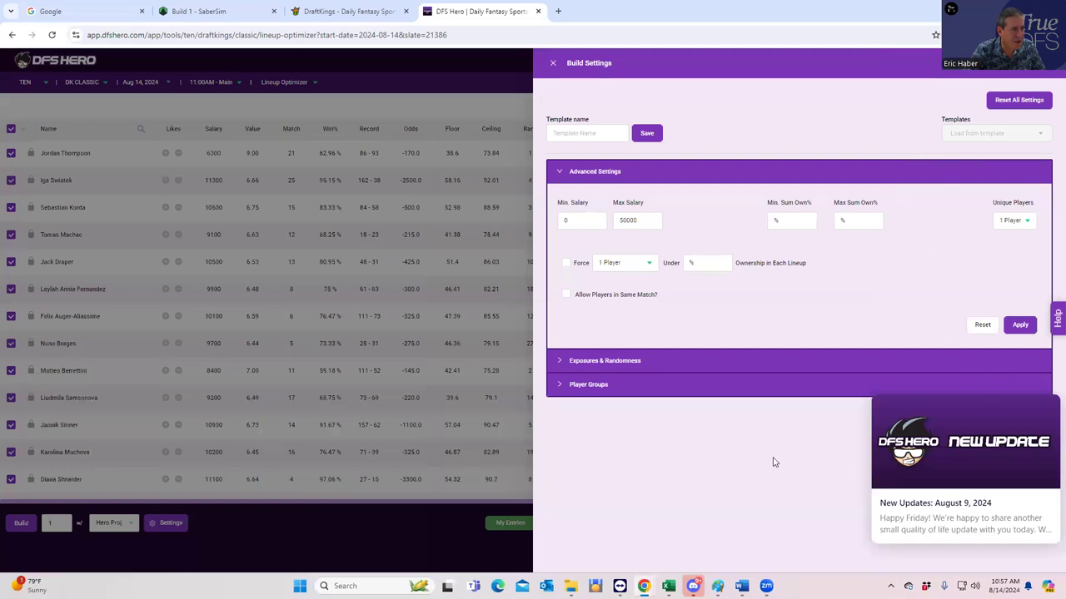
{"action": "left_click", "coordinate": [552, 62]}
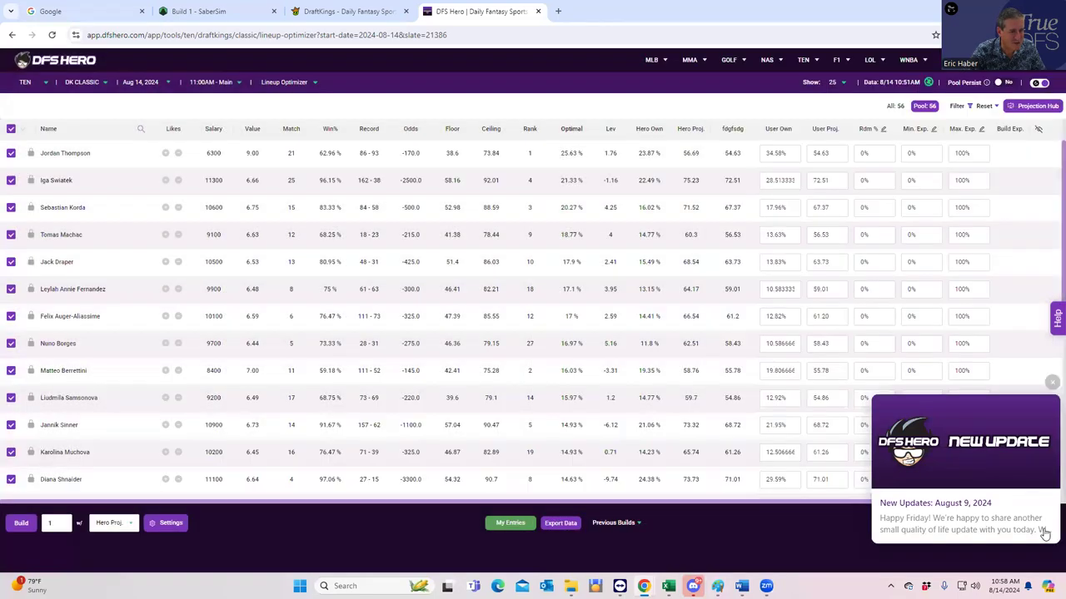
{"action": "left_click", "coordinate": [1052, 385]}
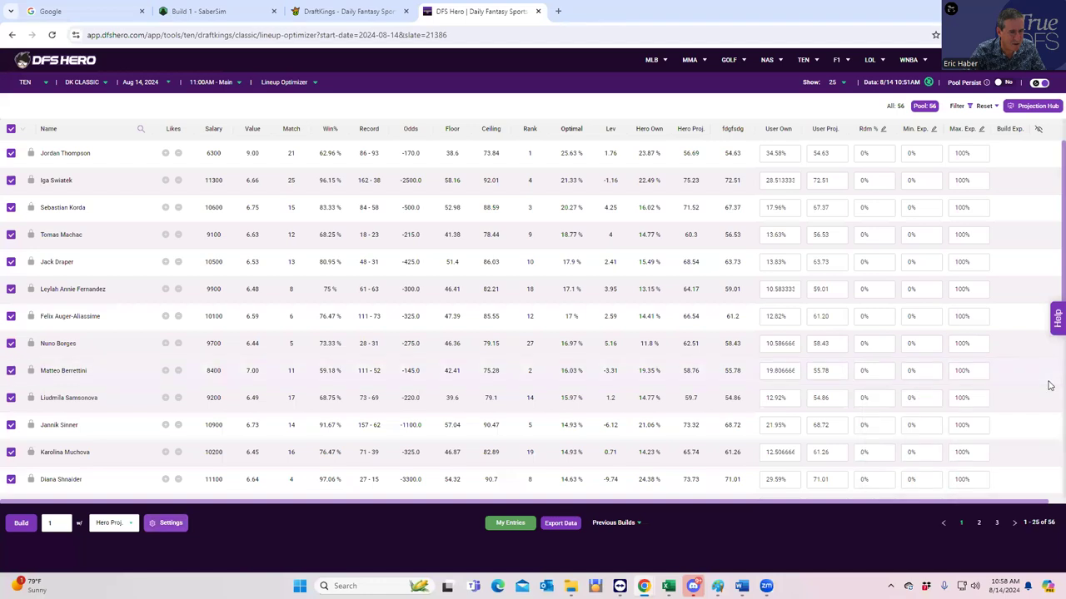
- Build 1000 lineups using User Proj. as the projection source
{"action": "left_click", "coordinate": [111, 529]}
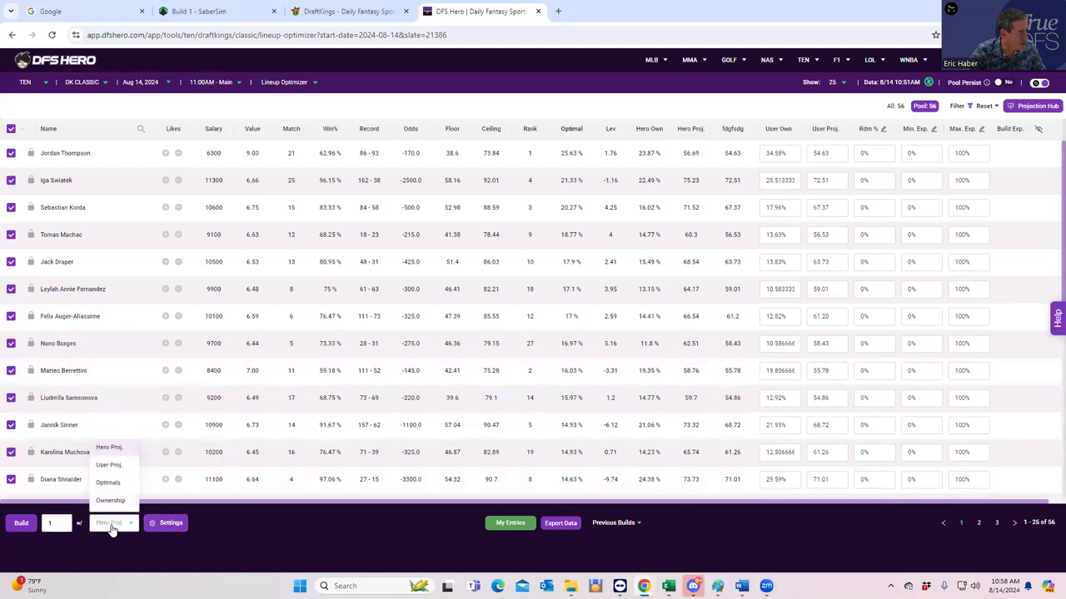
{"action": "left_click", "coordinate": [116, 467]}
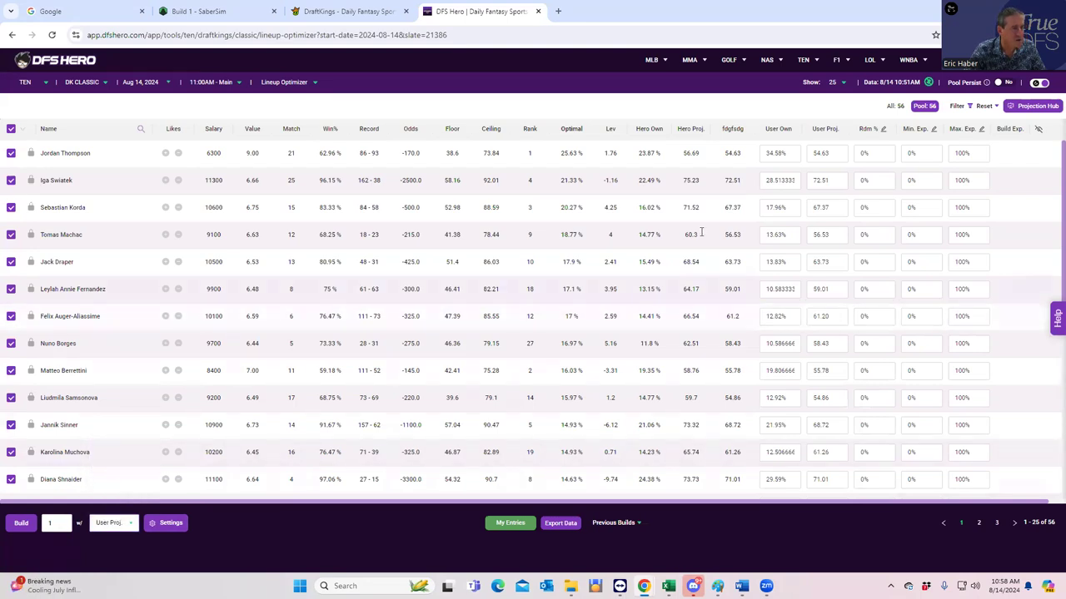
{"action": "left_click", "coordinate": [825, 154]}
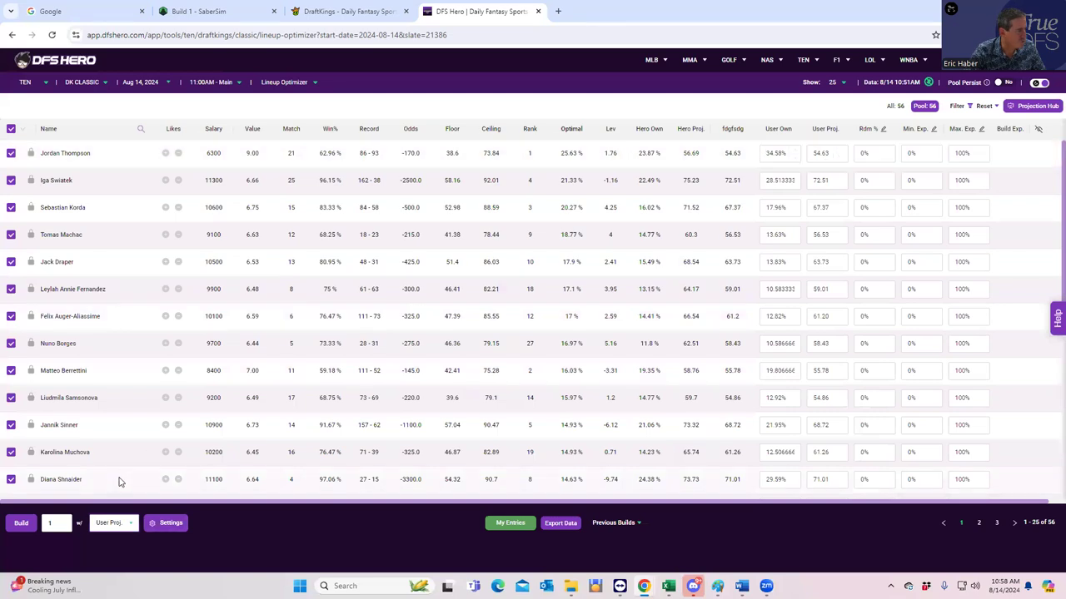
{"action": "double_click", "coordinate": [49, 522]}
{"action": "type", "text": "5"}
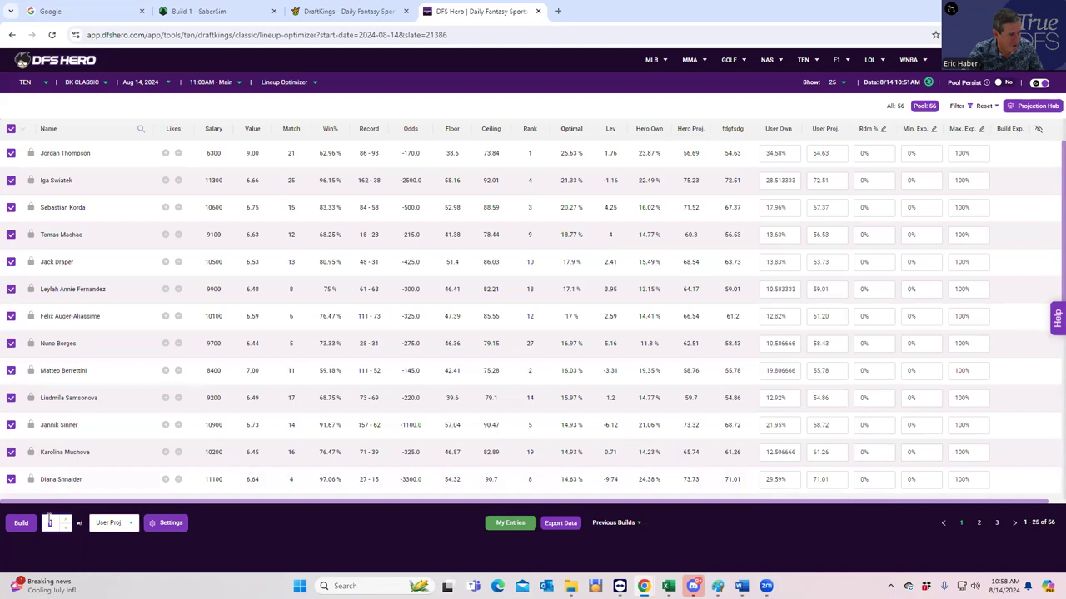
{"action": "type", "text": "00"}
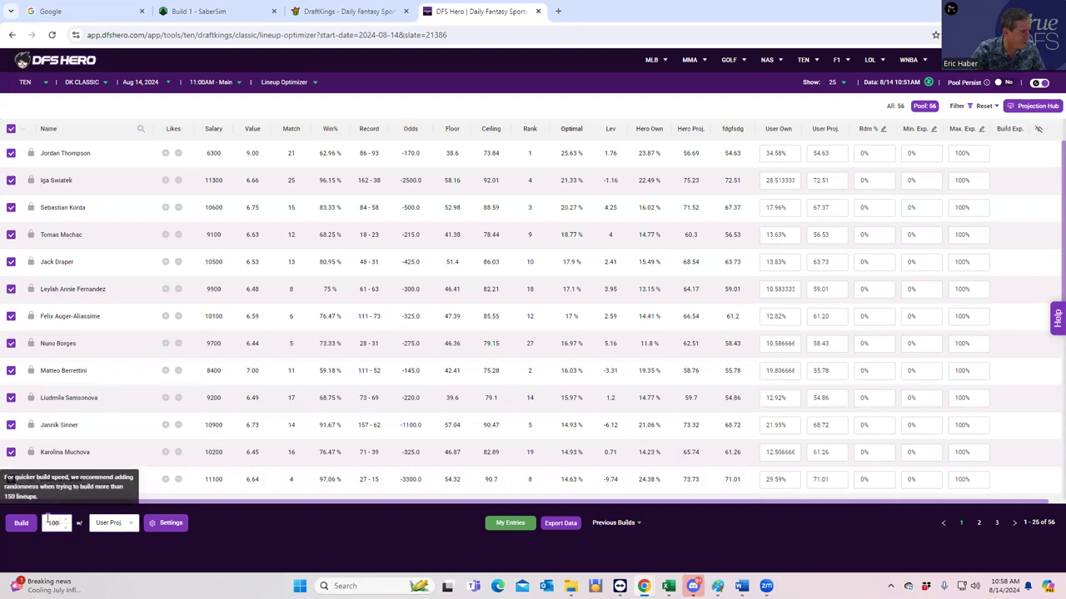
{"action": "type", "text": "0"}
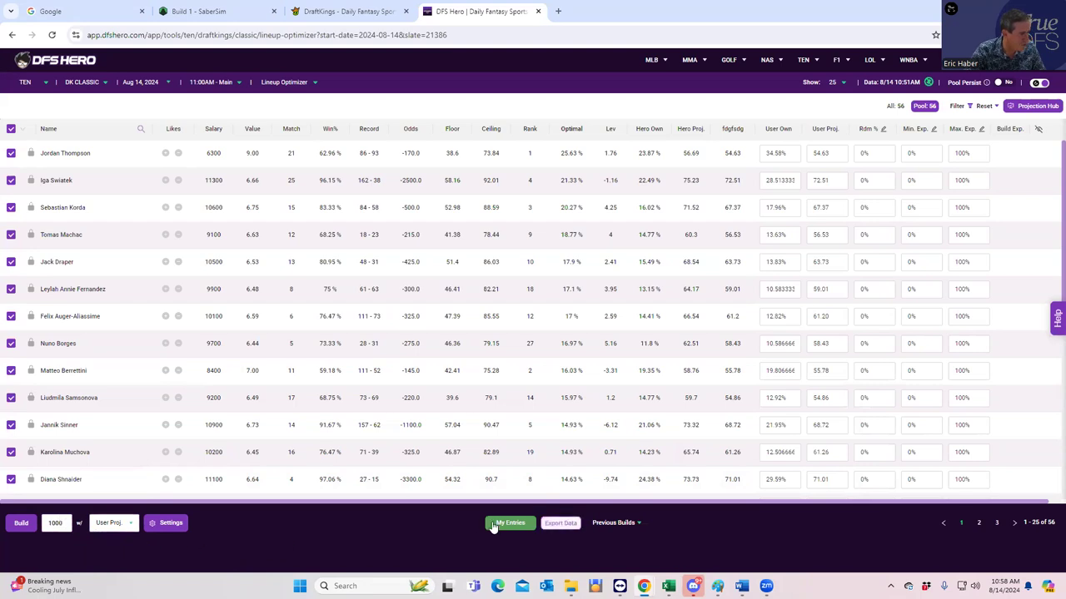
{"action": "left_click", "coordinate": [25, 522]}
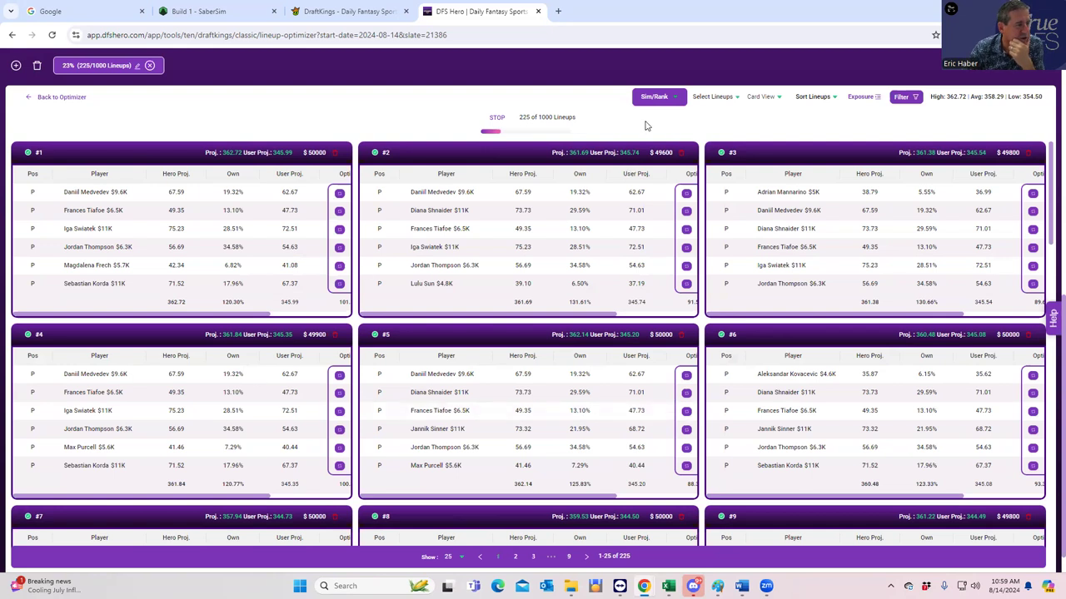
- Rank the lineups built so far with custom Sim/Rank settings, using the Contest Simulator for a GPP and 100% Weighted GPP ROI
{"action": "left_click", "coordinate": [658, 99]}
{"action": "left_click", "coordinate": [665, 100]}
{"action": "left_click", "coordinate": [665, 103]}
{"action": "left_click", "coordinate": [669, 106]}
{"action": "left_click", "coordinate": [674, 107]}
{"action": "left_click", "coordinate": [676, 105]}
{"action": "left_click", "coordinate": [676, 105]}
{"action": "left_click", "coordinate": [678, 100]}
{"action": "left_click", "coordinate": [680, 98]}
{"action": "left_click", "coordinate": [680, 120]}
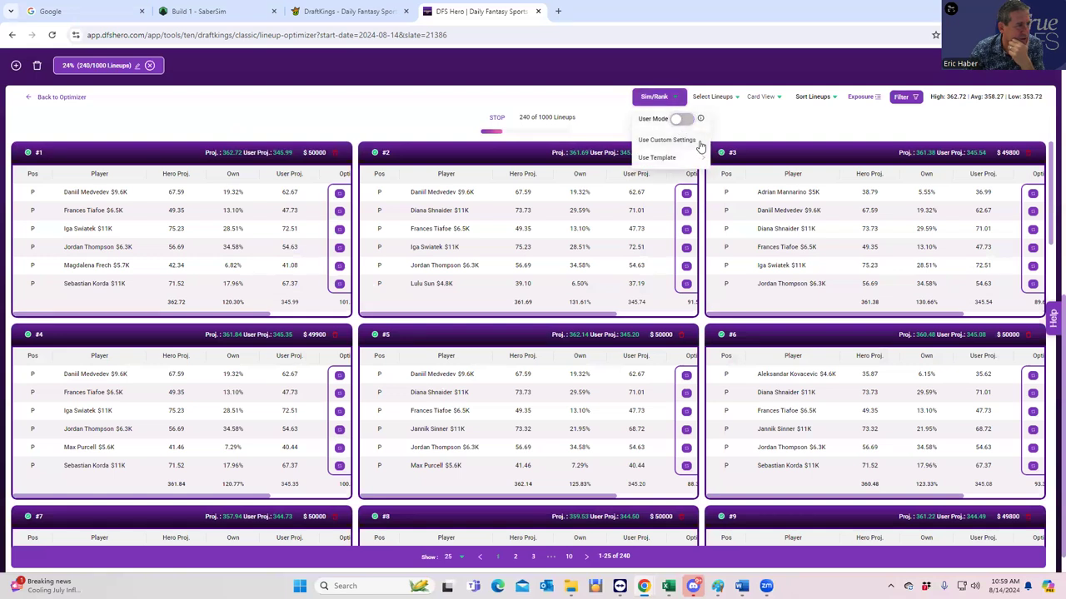
{"action": "left_click", "coordinate": [666, 139]}
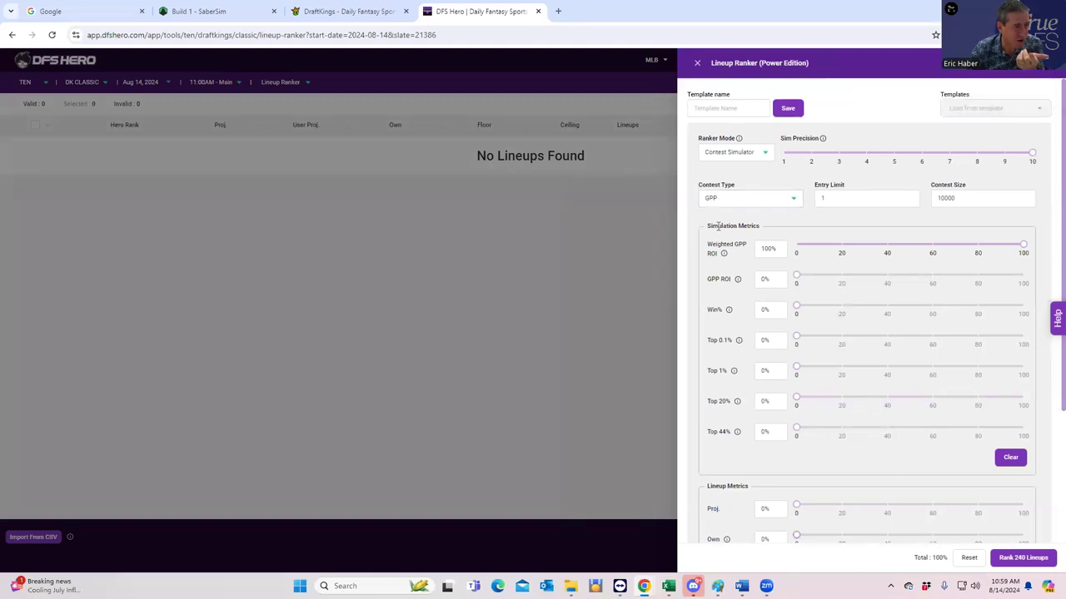
{"action": "left_click", "coordinate": [1021, 560]}
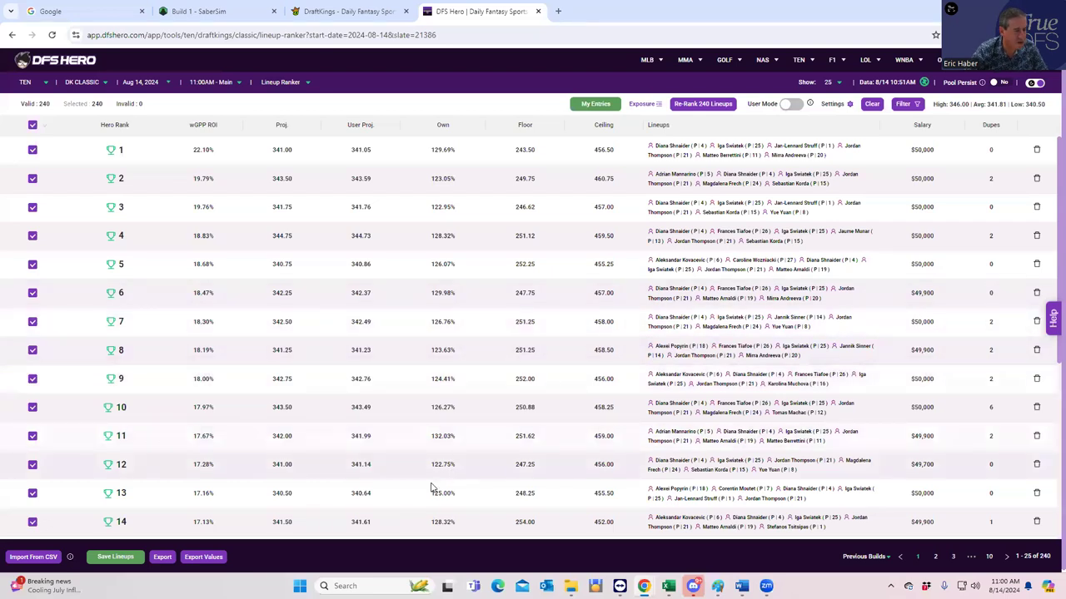
- Export the ranked lineup values, open the file in Excel and examine the ROI rank, ceiling and dupe columns
{"action": "left_click", "coordinate": [161, 559]}
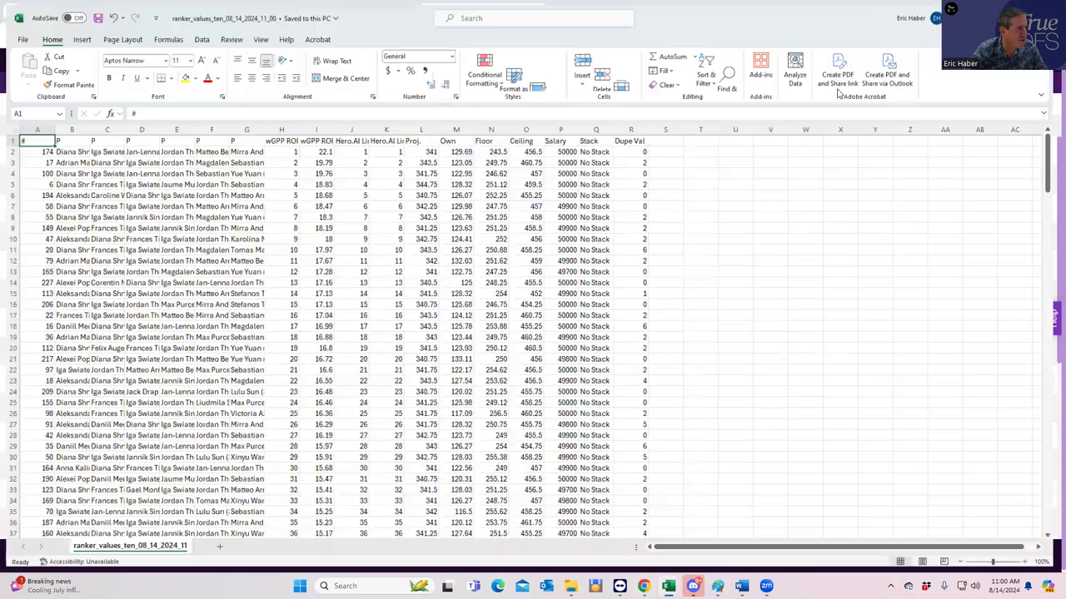
{"action": "left_click", "coordinate": [840, 93]}
{"action": "left_click", "coordinate": [328, 149]}
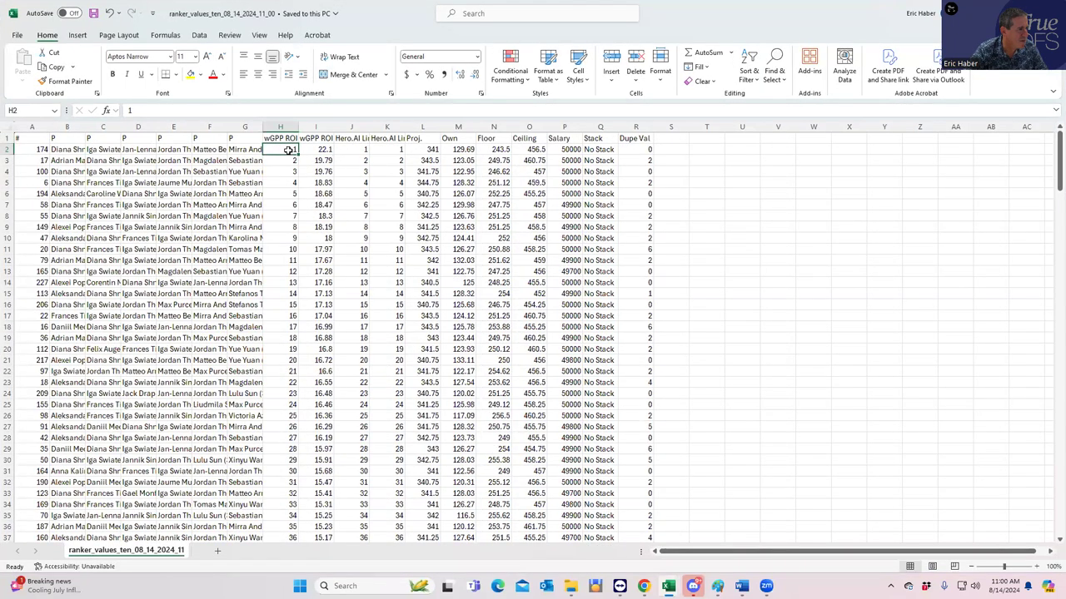
{"action": "left_click", "coordinate": [530, 158]}
{"action": "left_click", "coordinate": [647, 296]}
{"action": "left_click", "coordinate": [647, 338]}
{"action": "left_click", "coordinate": [654, 248]}
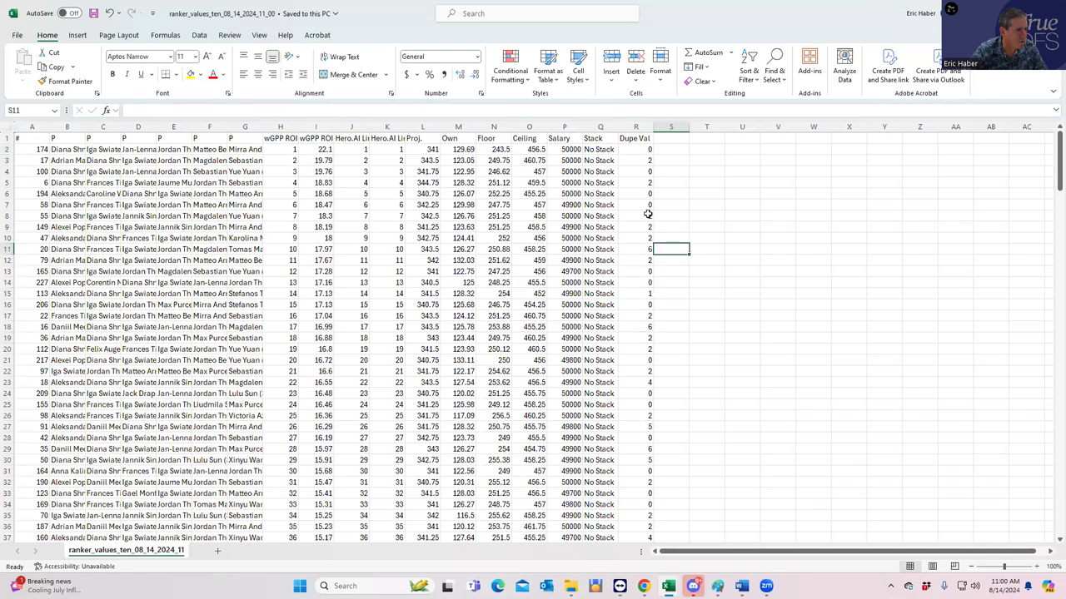
- Add header filters to columns A through R of the ranker values sheet and select the lineup in row 11
{"action": "left_click_drag", "start_coordinate": [32, 126], "coordinate": [641, 120]}
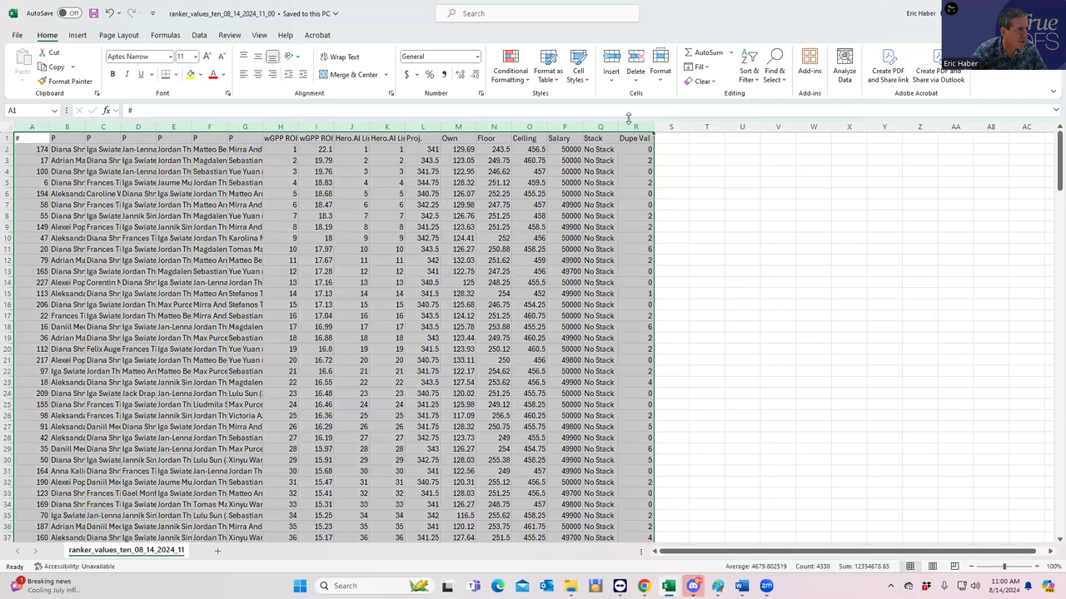
{"action": "left_click", "coordinate": [200, 37]}
{"action": "left_click", "coordinate": [526, 65]}
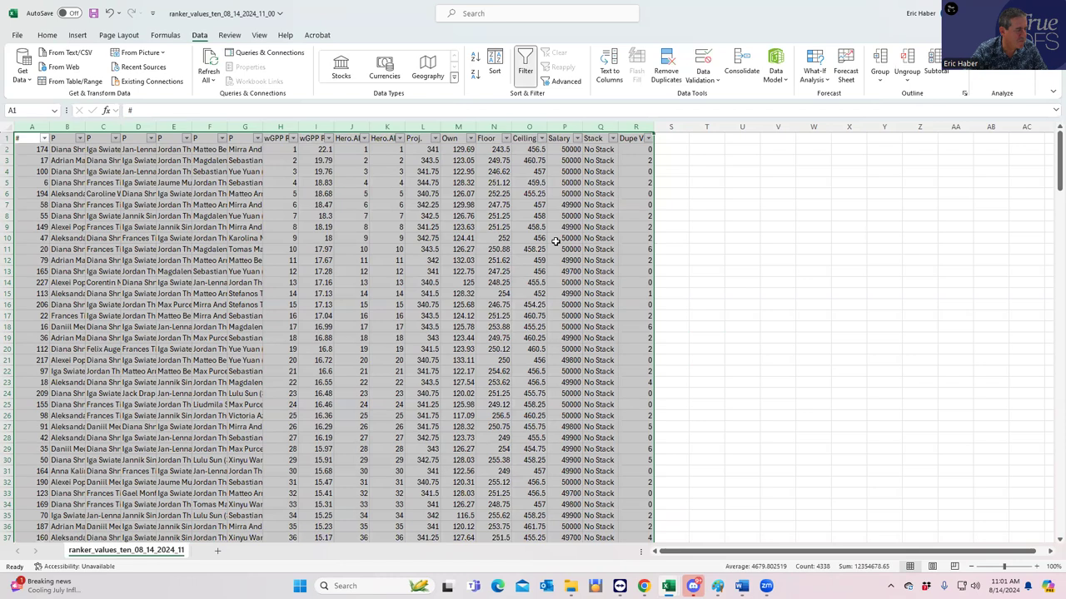
{"action": "left_click", "coordinate": [636, 248]}
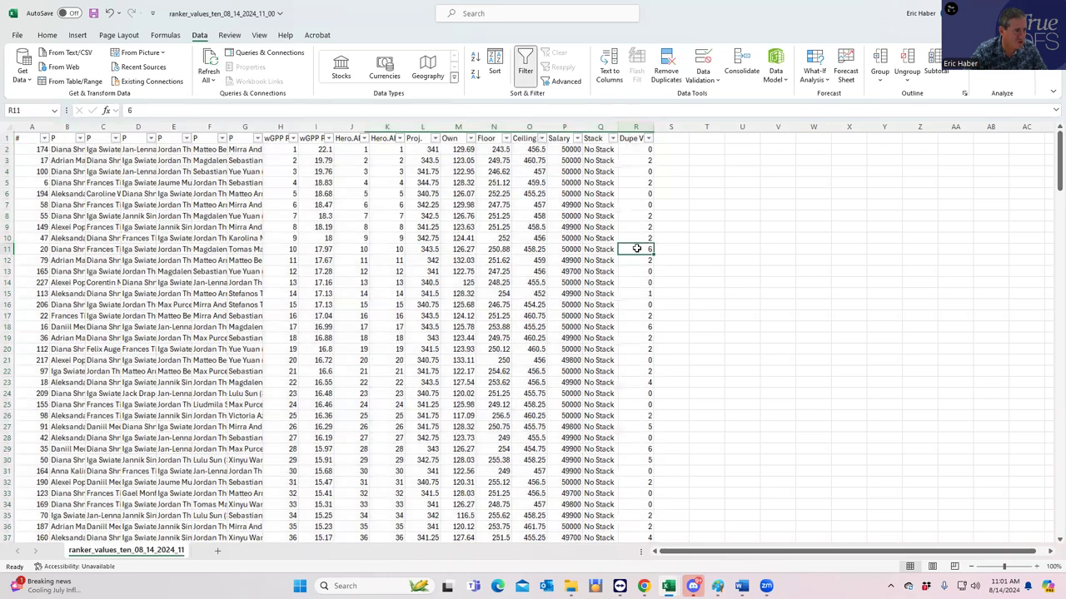
{"action": "left_click", "coordinate": [7, 249]}
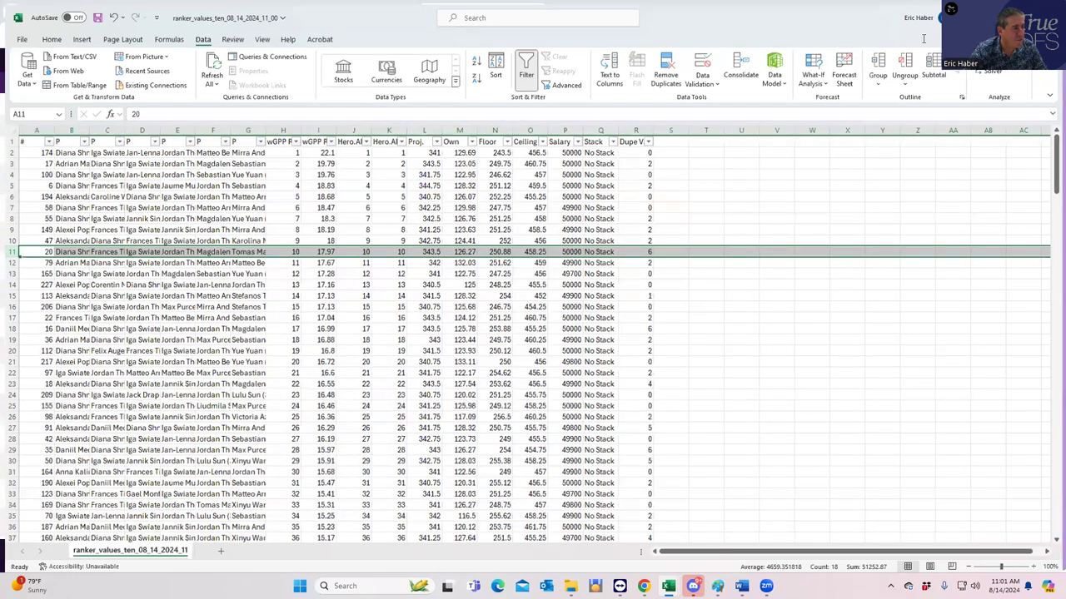
- Switch to DraftKings, open a live TEN $40K Line Painter entry and export the contest lineups to CSV
{"action": "key", "text": "alt+Tab"}
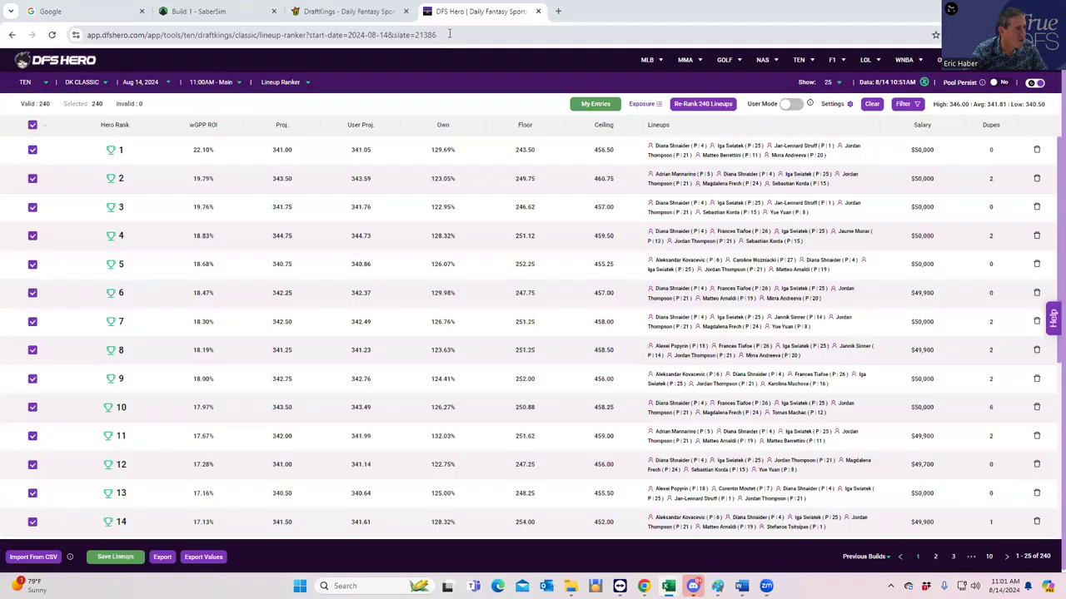
{"action": "left_click", "coordinate": [449, 34]}
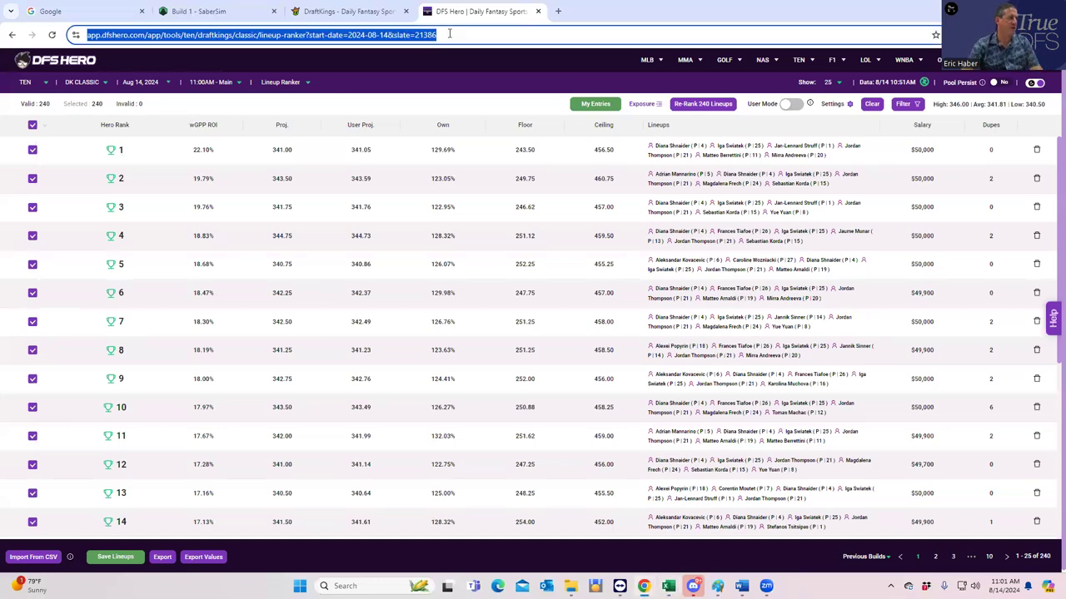
{"action": "left_click", "coordinate": [350, 12]}
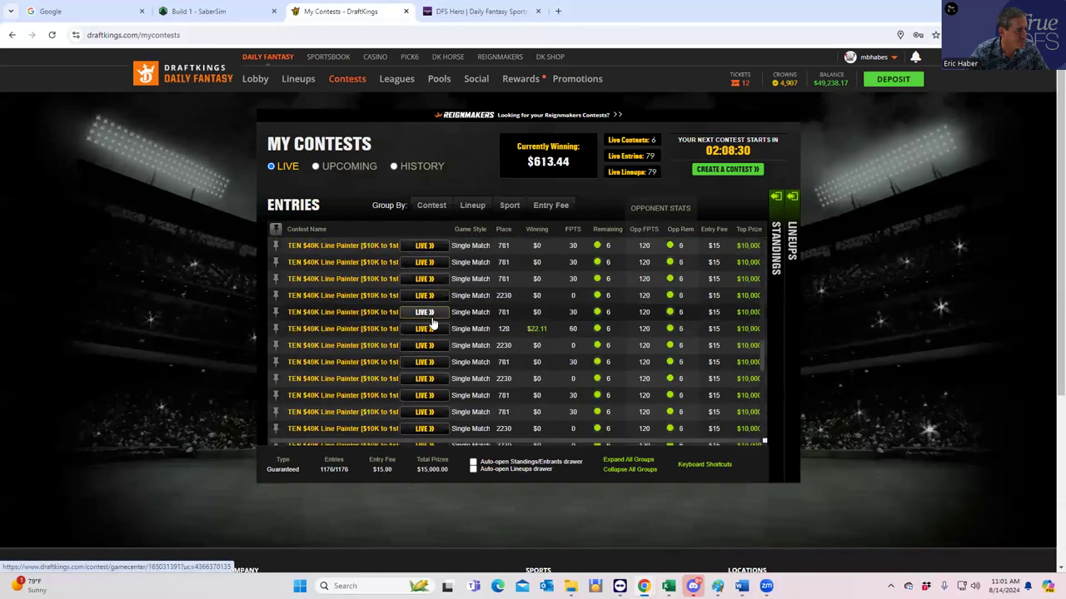
{"action": "left_click", "coordinate": [421, 347]}
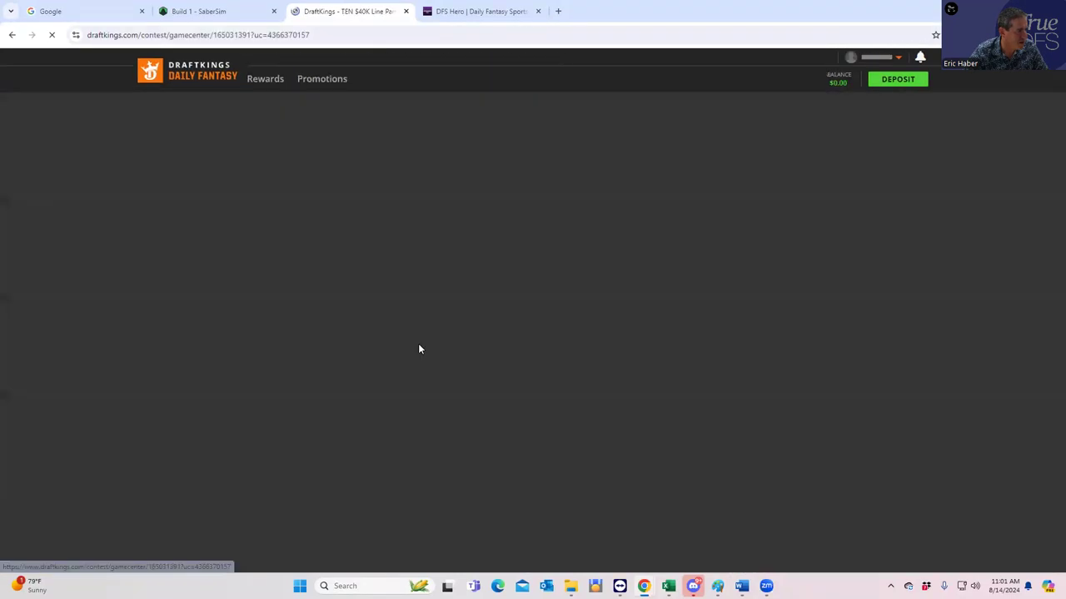
{"action": "scroll", "coordinate": [495, 424], "scroll_direction": "down", "scroll_amount": 2}
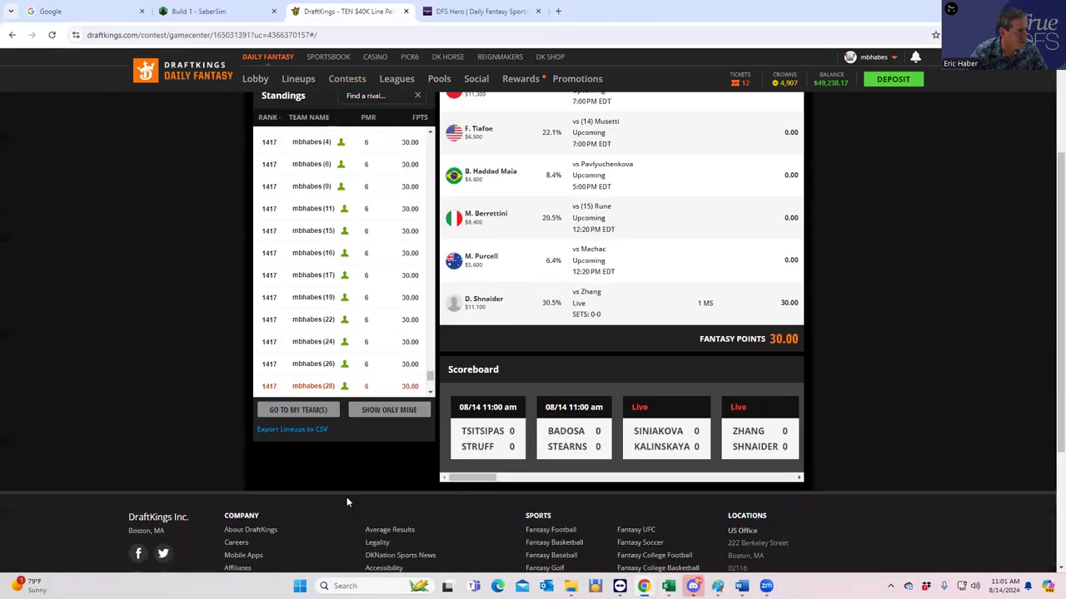
{"action": "left_click", "coordinate": [303, 431]}
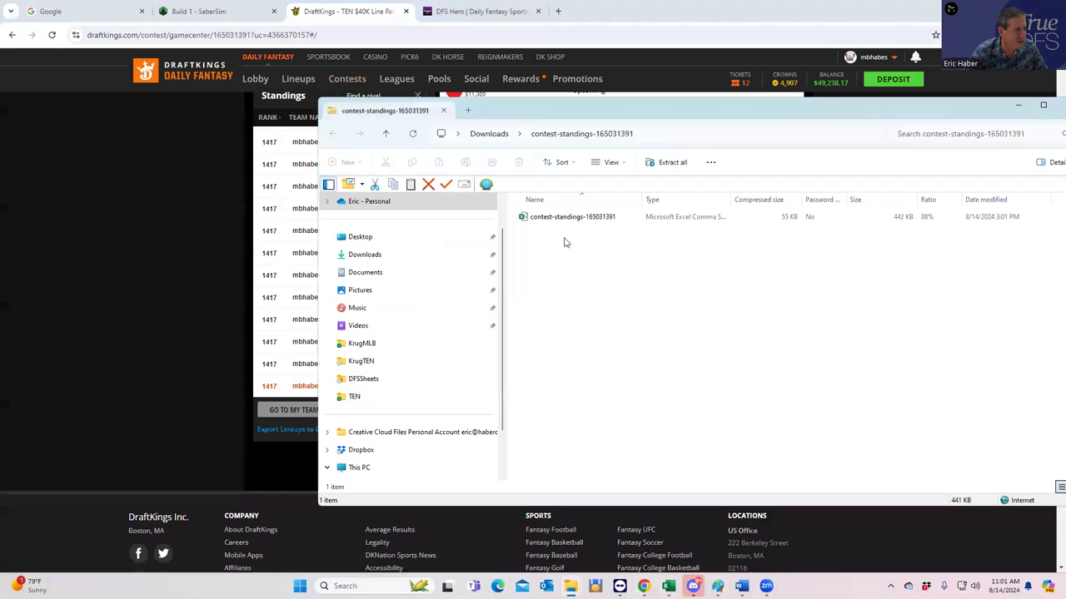
- Open the exported contest standings, save them over OwnershipTracking in the TrueDFS TEN folder as CSV UTF-8, and close the file
{"action": "left_click", "coordinate": [564, 222]}
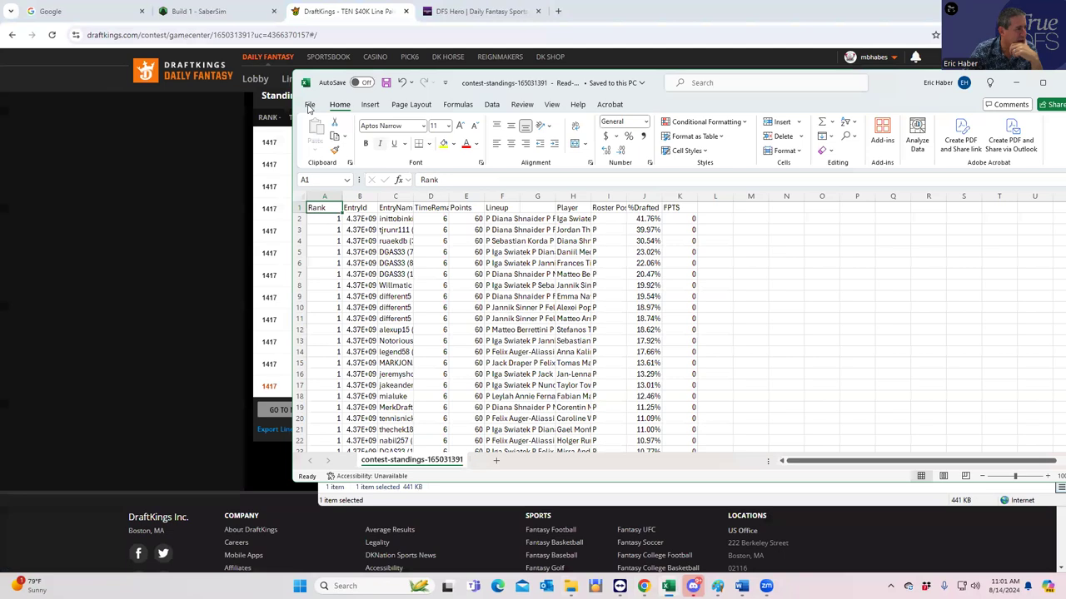
{"action": "left_click", "coordinate": [310, 107]}
{"action": "left_click", "coordinate": [317, 280]}
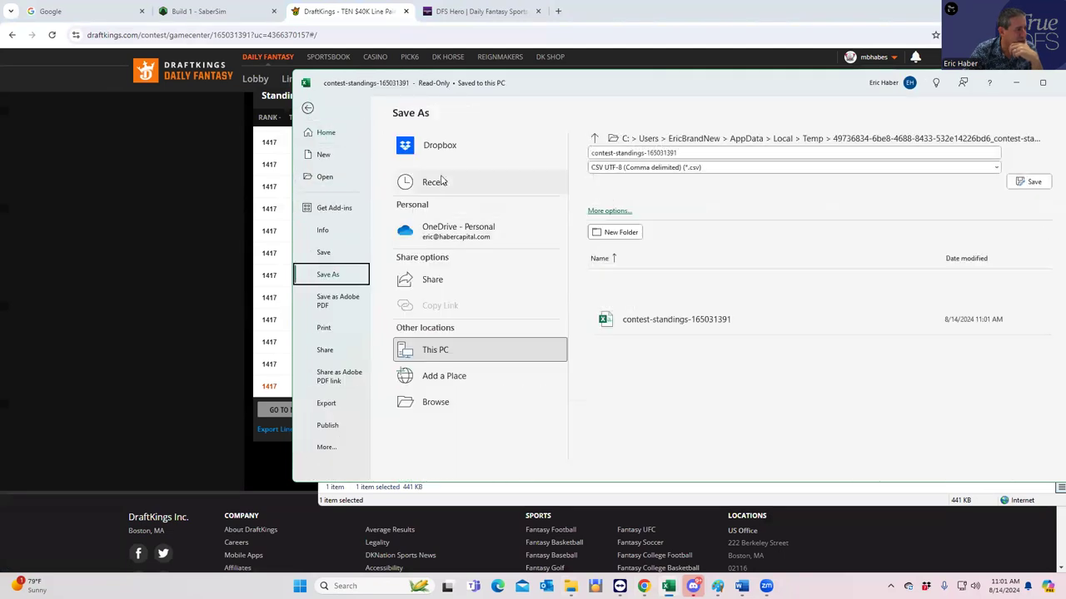
{"action": "left_click", "coordinate": [442, 189]}
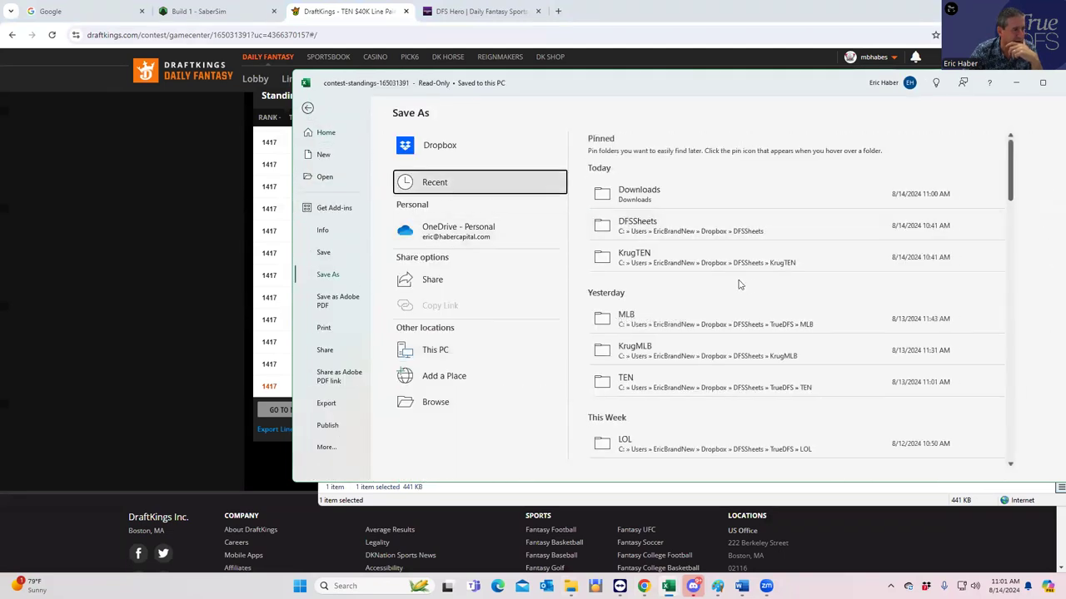
{"action": "scroll", "coordinate": [741, 286], "scroll_direction": "down", "scroll_amount": 2}
{"action": "left_click", "coordinate": [685, 302]}
{"action": "left_click", "coordinate": [666, 350]}
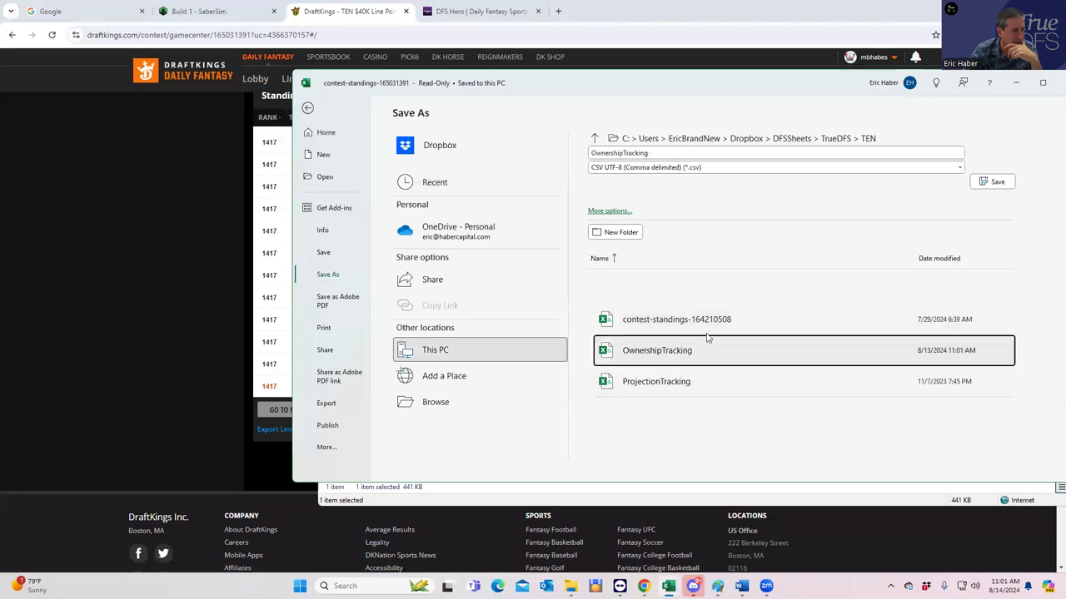
{"action": "left_click", "coordinate": [990, 182]}
{"action": "left_click", "coordinate": [549, 331]}
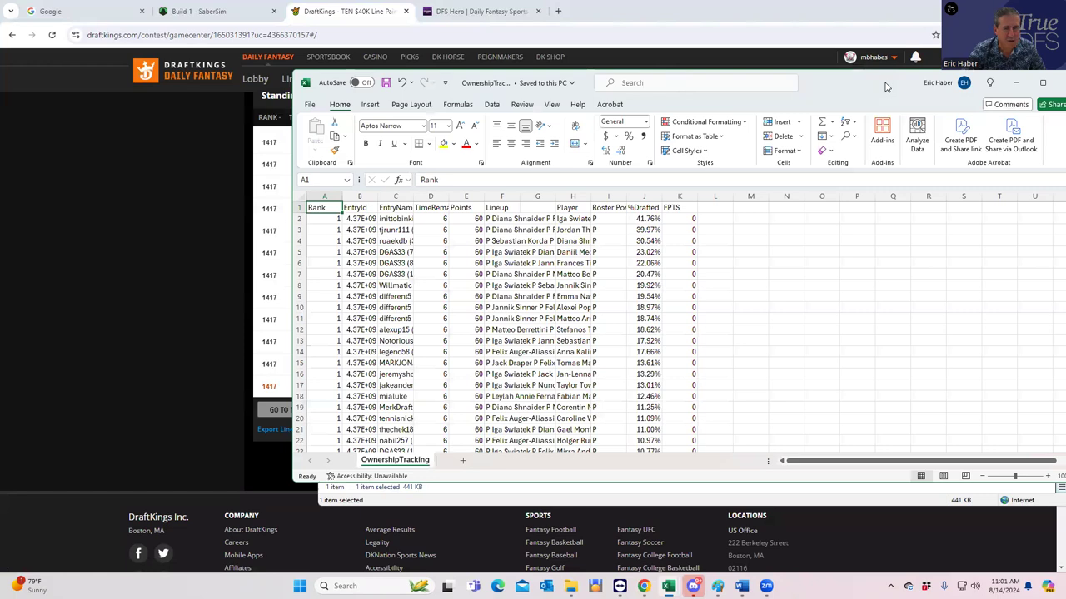
{"action": "key", "text": "alt+F4"}
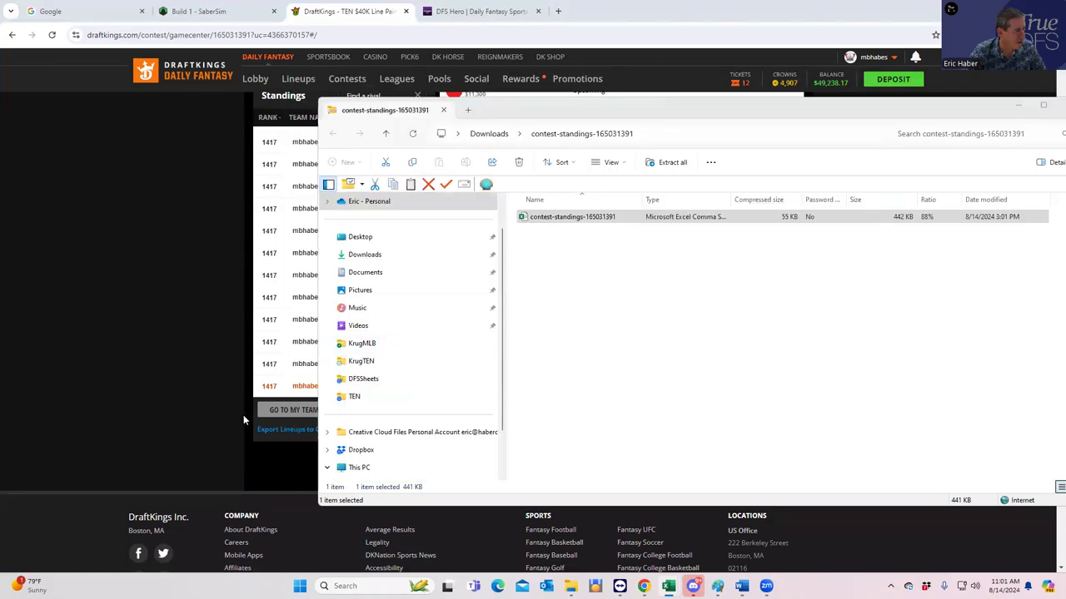
- Open the Ownership Tracking V5 workbook from the DFSSheets folder and go to its Launch sheet
{"action": "mouse_move", "coordinate": [570, 584]}
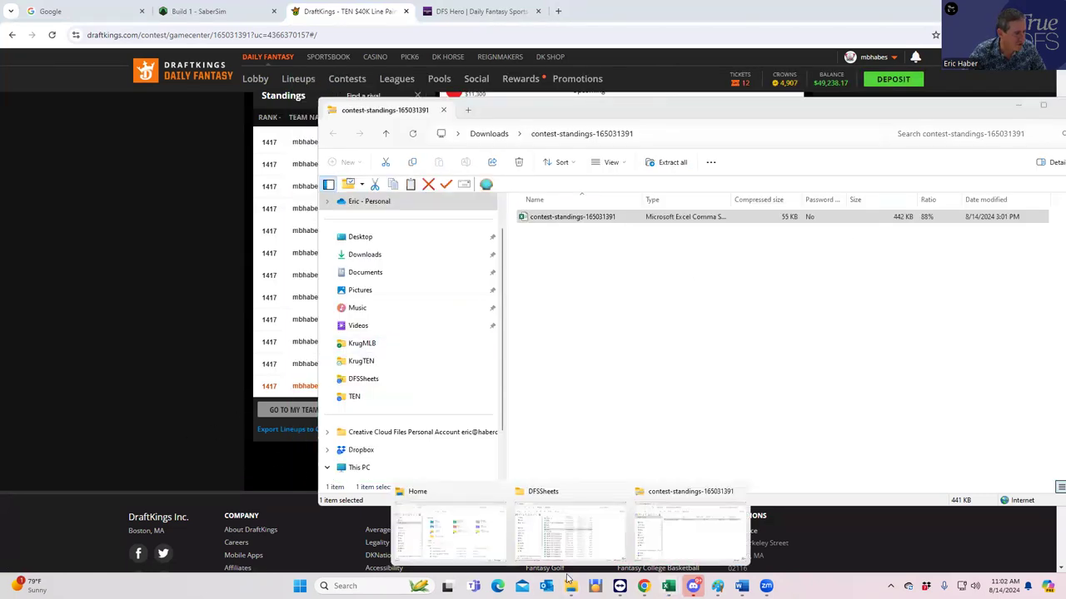
{"action": "left_click", "coordinate": [547, 530]}
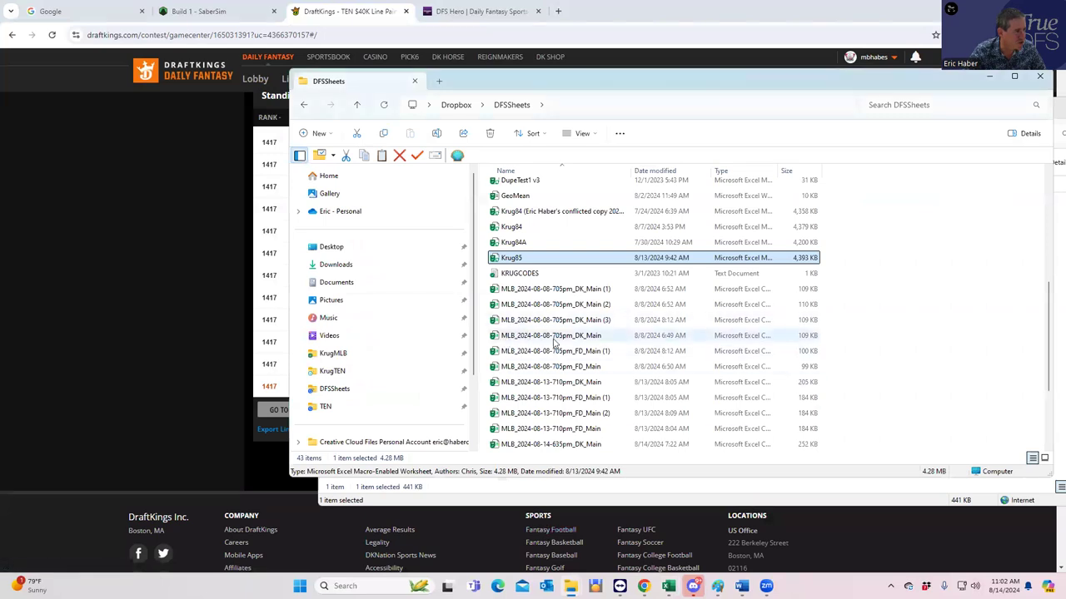
{"action": "scroll", "coordinate": [561, 392], "scroll_direction": "down", "scroll_amount": 6}
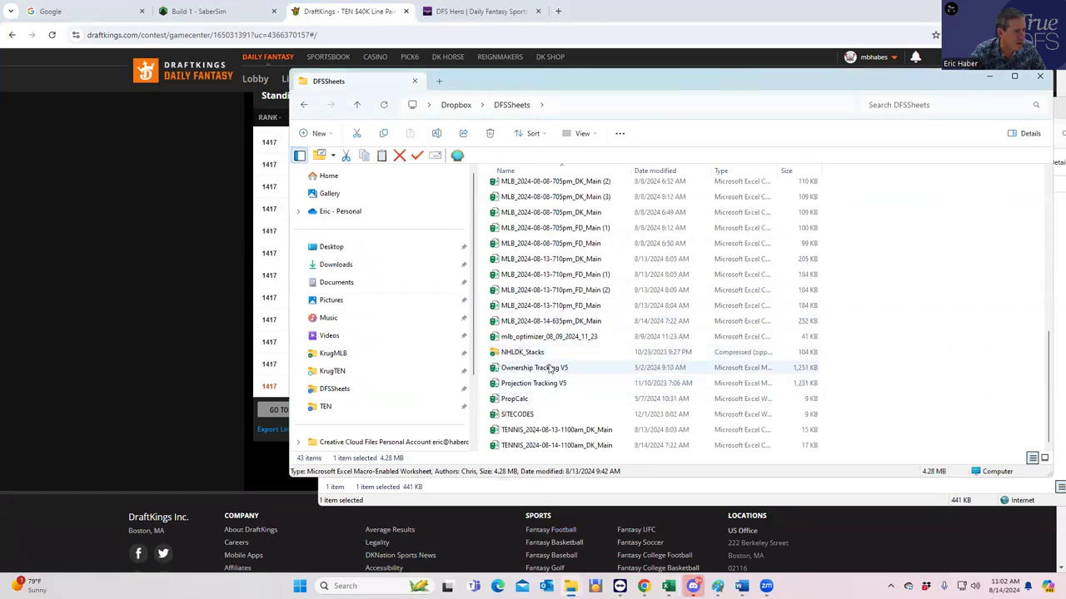
{"action": "left_click", "coordinate": [548, 370]}
{"action": "double_click", "coordinate": [548, 369]}
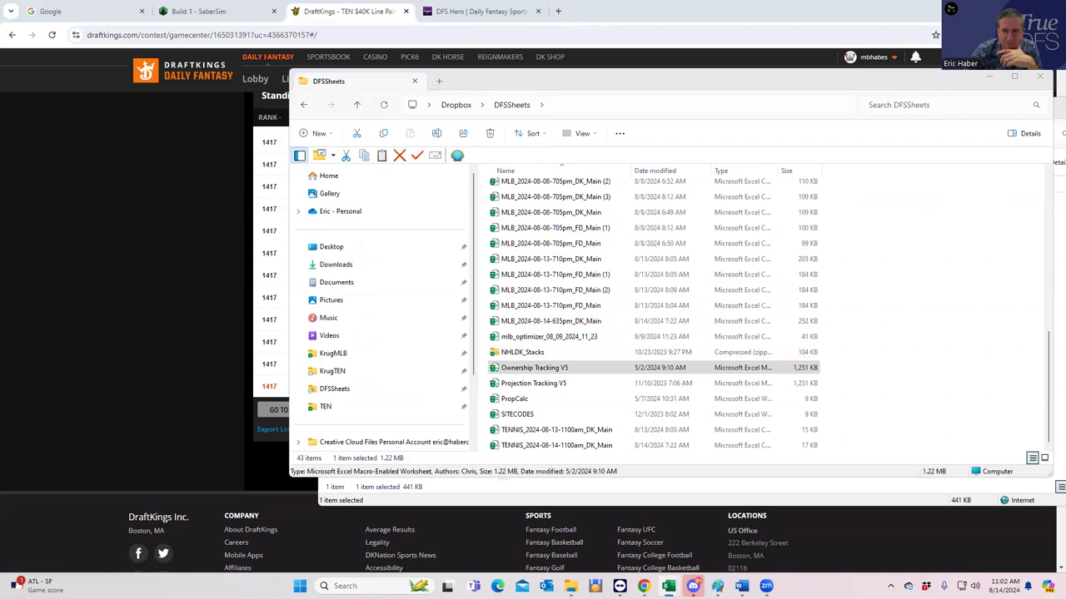
{"action": "left_click", "coordinate": [921, 139]}
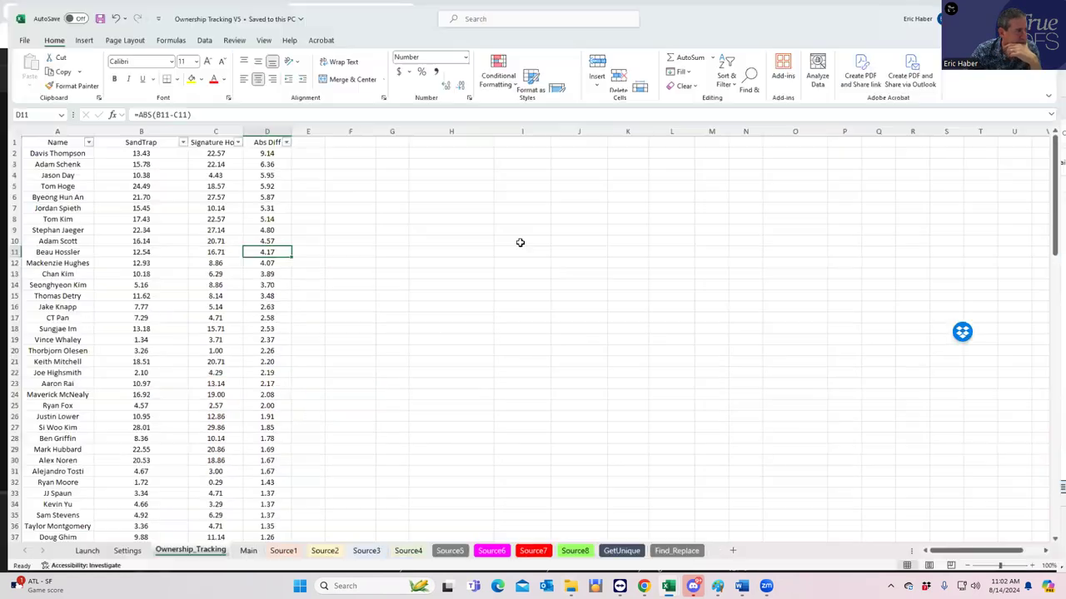
{"action": "left_click", "coordinate": [81, 552]}
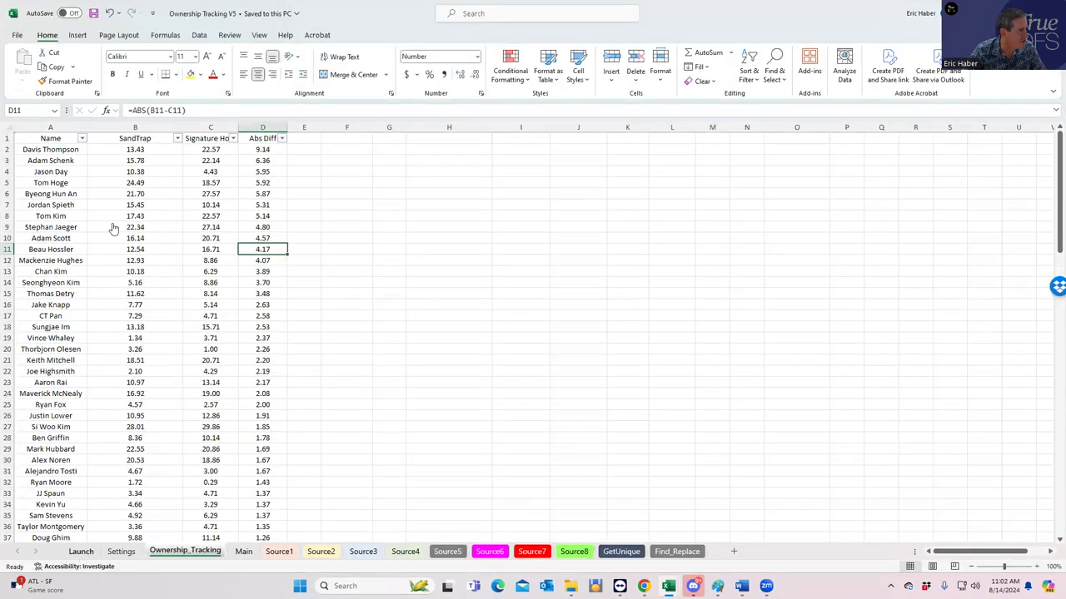
- Set the sport to TEN on the Launch sheet and run the ownership tracking comparison
{"action": "left_click", "coordinate": [112, 152]}
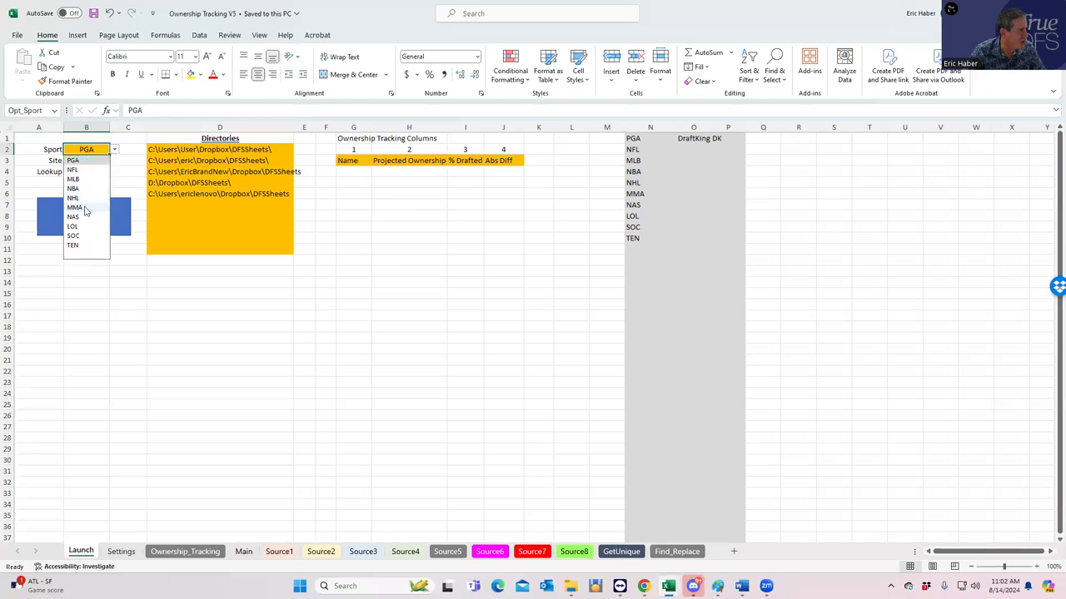
{"action": "left_click", "coordinate": [78, 246]}
{"action": "left_click", "coordinate": [87, 223]}
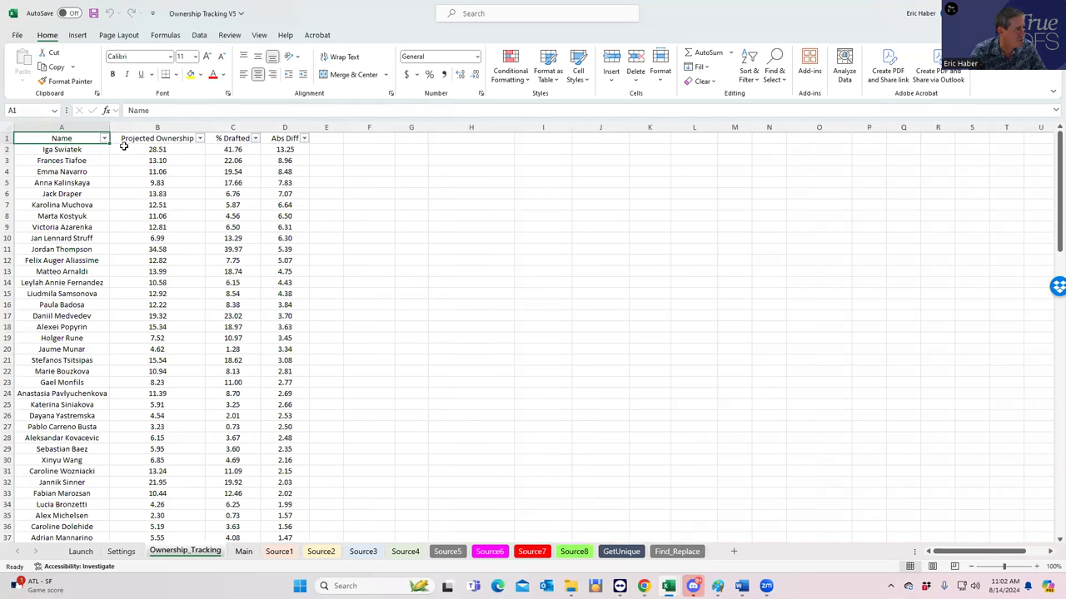
- Compare projected ownership with the % Drafted values for the players with the largest absolute differences
{"action": "left_click_drag", "start_coordinate": [50, 140], "coordinate": [287, 294]}
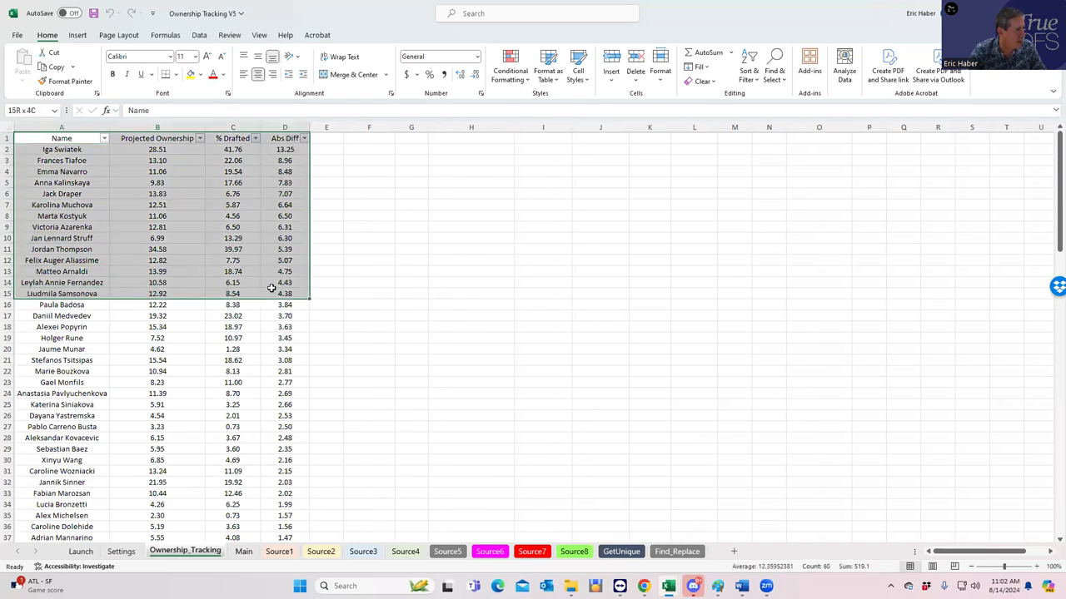
{"action": "left_click", "coordinate": [286, 138]}
{"action": "left_click", "coordinate": [285, 171]}
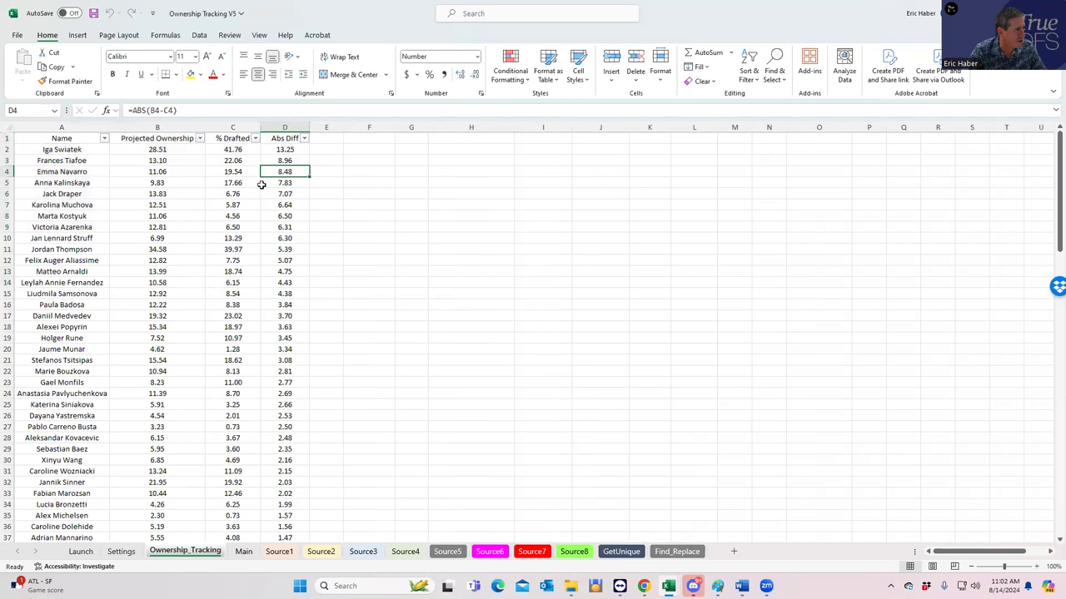
{"action": "left_click", "coordinate": [160, 161]}
{"action": "left_click", "coordinate": [225, 161]}
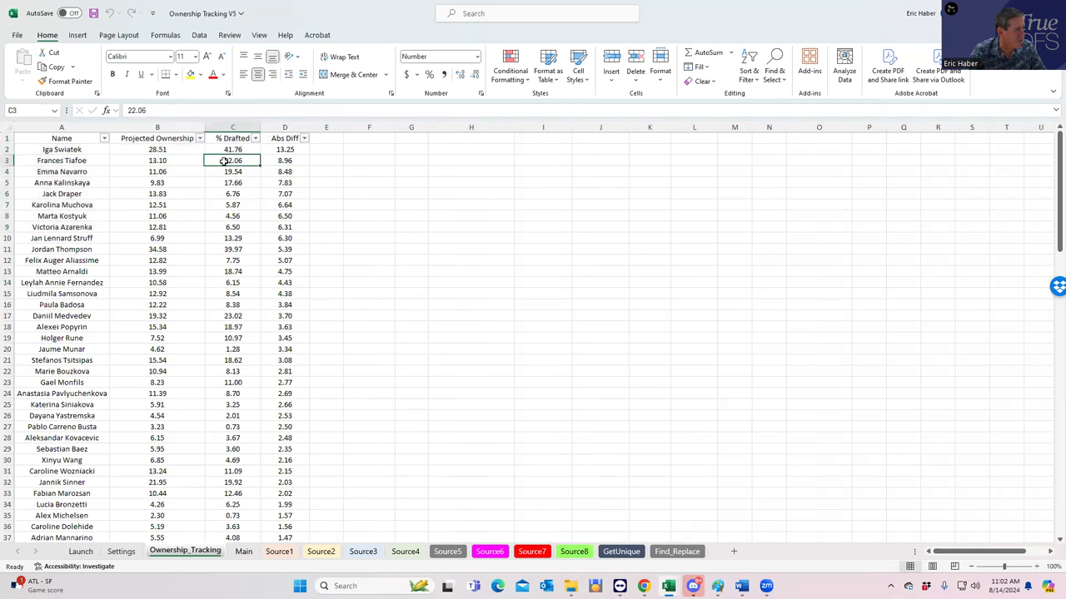
{"action": "left_click", "coordinate": [230, 182]}
{"action": "left_click", "coordinate": [157, 171]}
{"action": "left_click", "coordinate": [161, 150]}
{"action": "left_click", "coordinate": [218, 150]}
{"action": "left_click", "coordinate": [158, 149]}
{"action": "left_click", "coordinate": [237, 150]}
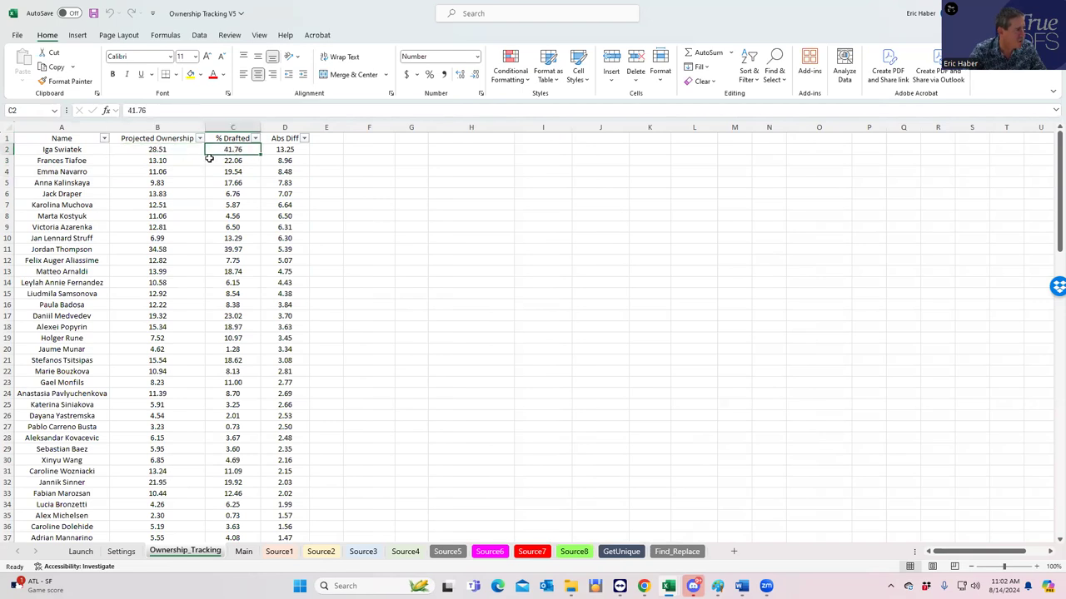
{"action": "left_click", "coordinate": [156, 160]}
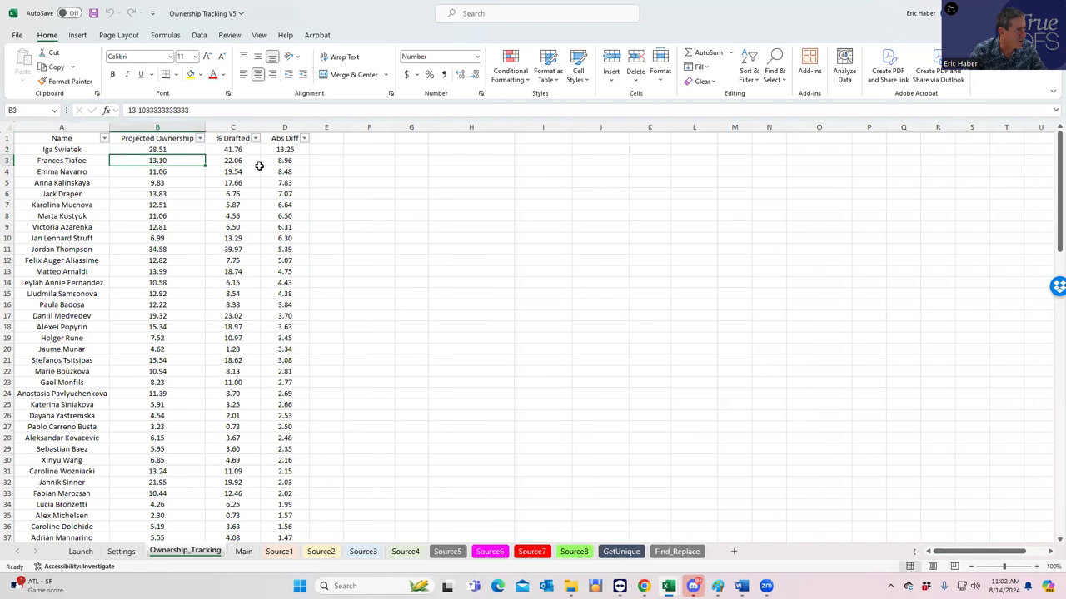
{"action": "left_click", "coordinate": [231, 161]}
{"action": "left_click", "coordinate": [160, 171]}
{"action": "left_click", "coordinate": [228, 170]}
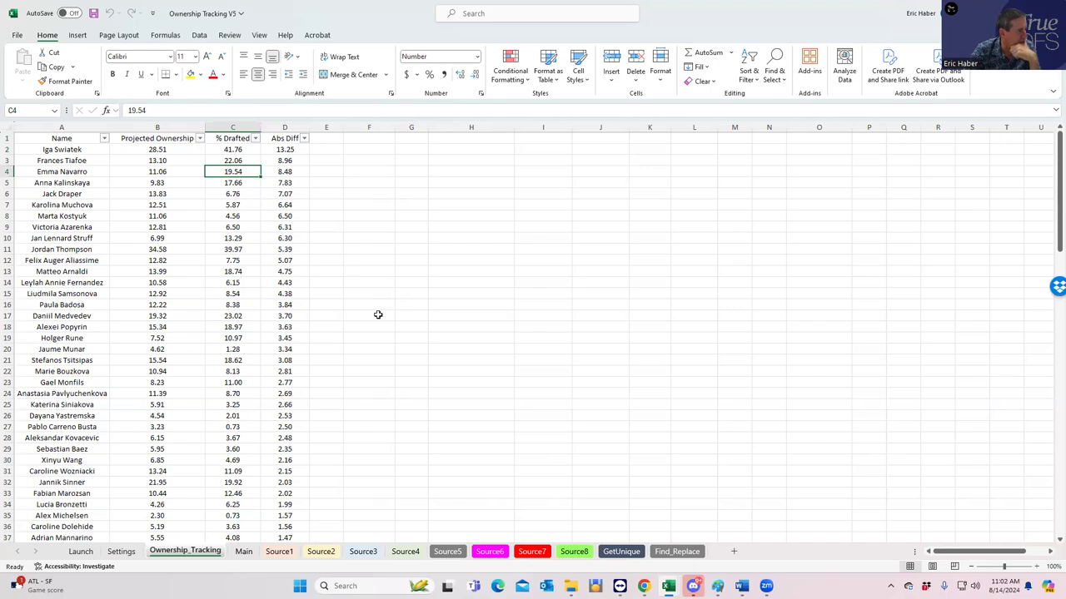
- Sort the ownership table by % Drafted from largest to smallest and compare both ownership values in row 3
{"action": "left_click", "coordinate": [249, 140]}
{"action": "left_click", "coordinate": [256, 138]}
{"action": "left_click", "coordinate": [188, 163]}
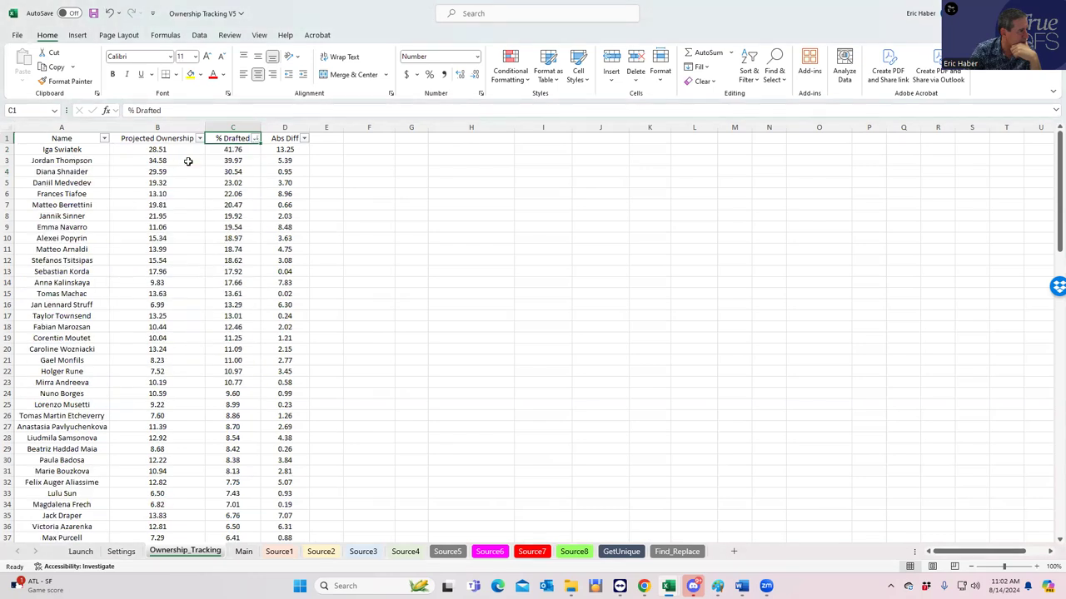
{"action": "left_click", "coordinate": [237, 161]}
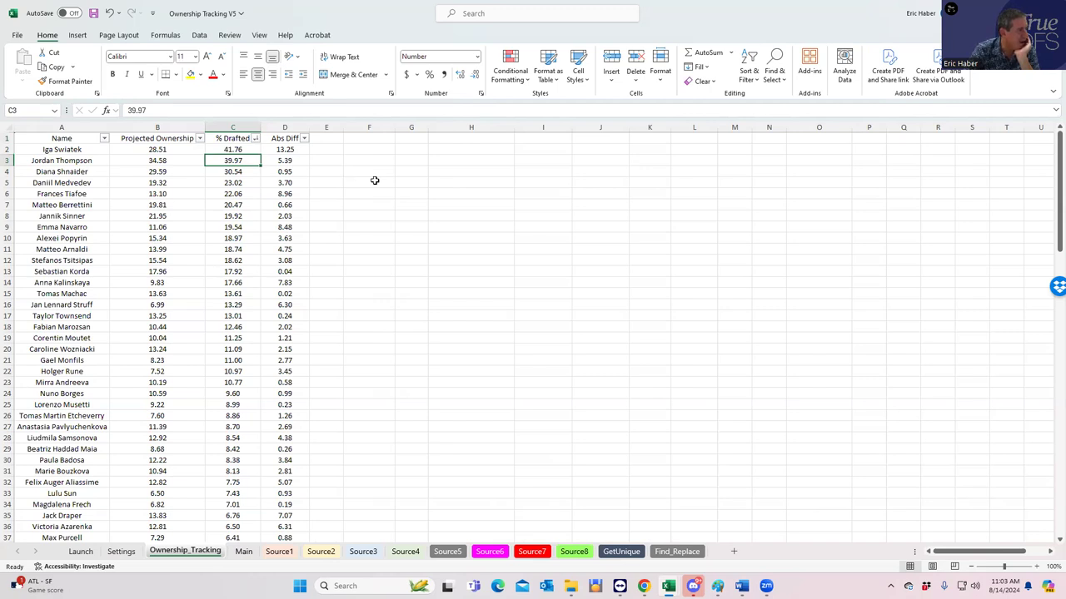
{"action": "left_click", "coordinate": [165, 161]}
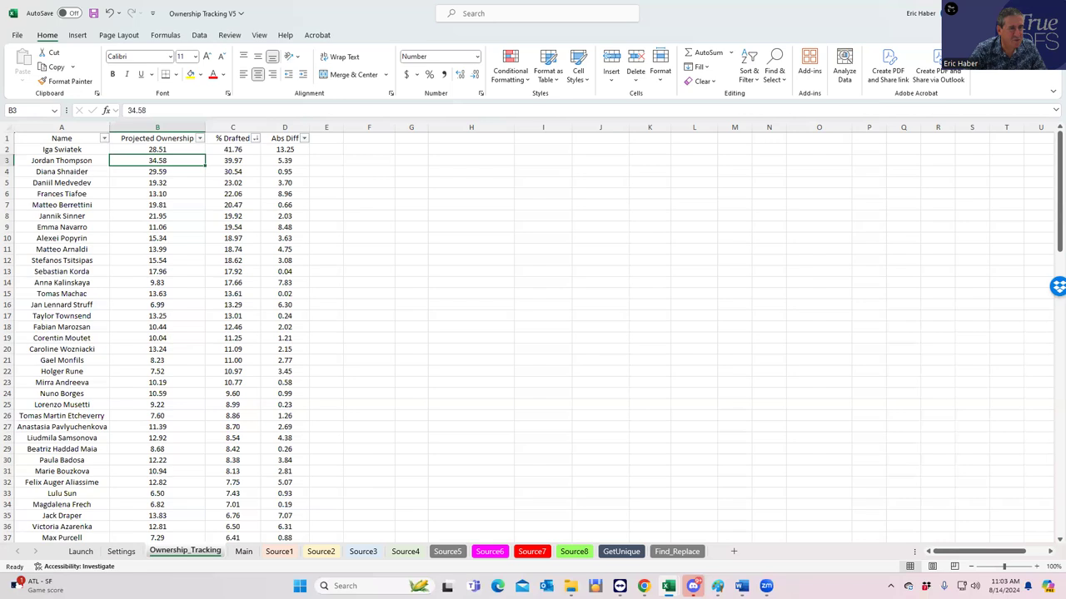
- Switch to the Chrome browser and open the DFS Contest Analyzer page on sports-projections.com
{"action": "double_click", "coordinate": [915, 23]}
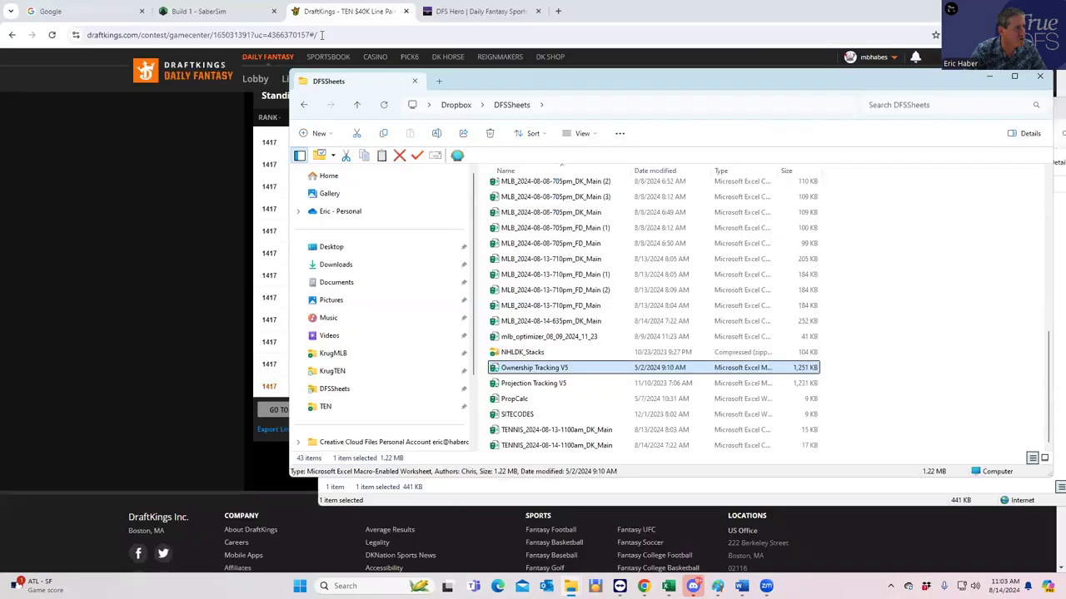
{"action": "left_click", "coordinate": [321, 35]}
{"action": "type", "text": "spor"}
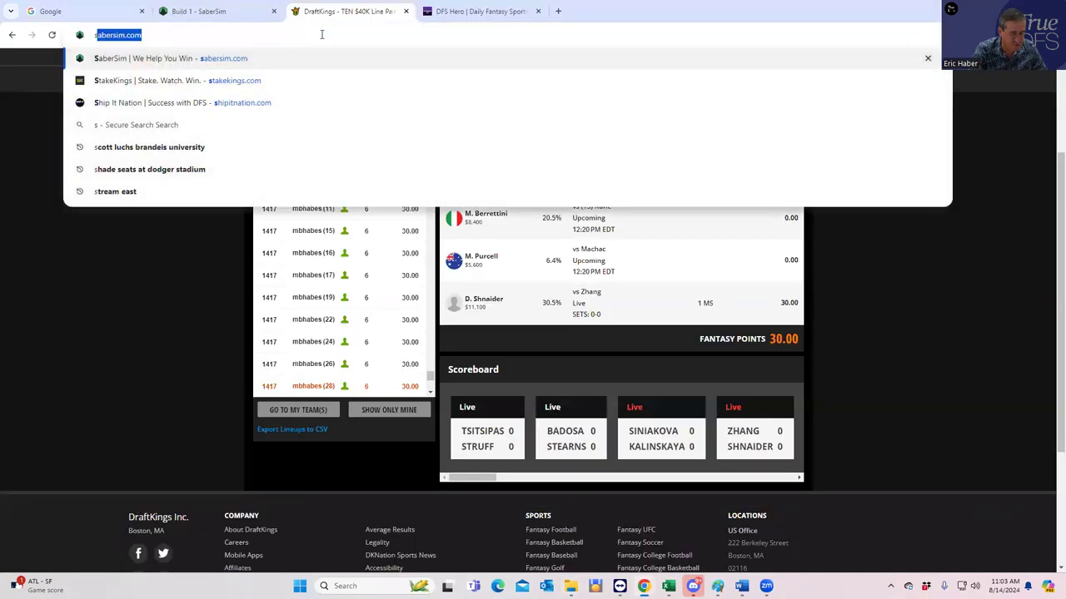
{"action": "left_click", "coordinate": [287, 80]}
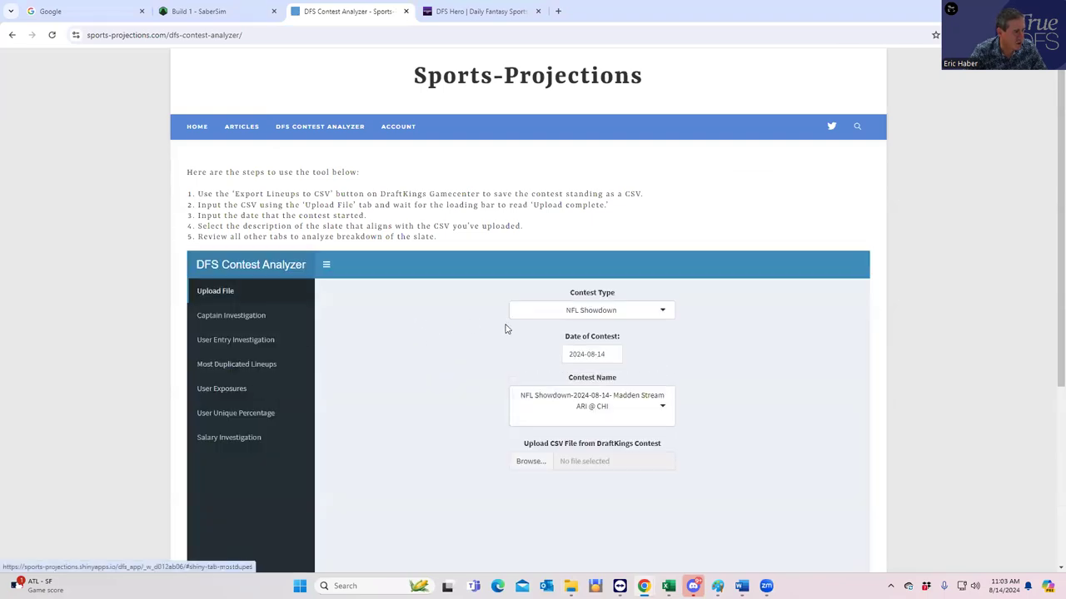
- Set the contest type to TEN and upload OwnershipTracking from the TEN folder as the DraftKings contest CSV
{"action": "left_click", "coordinate": [602, 311]}
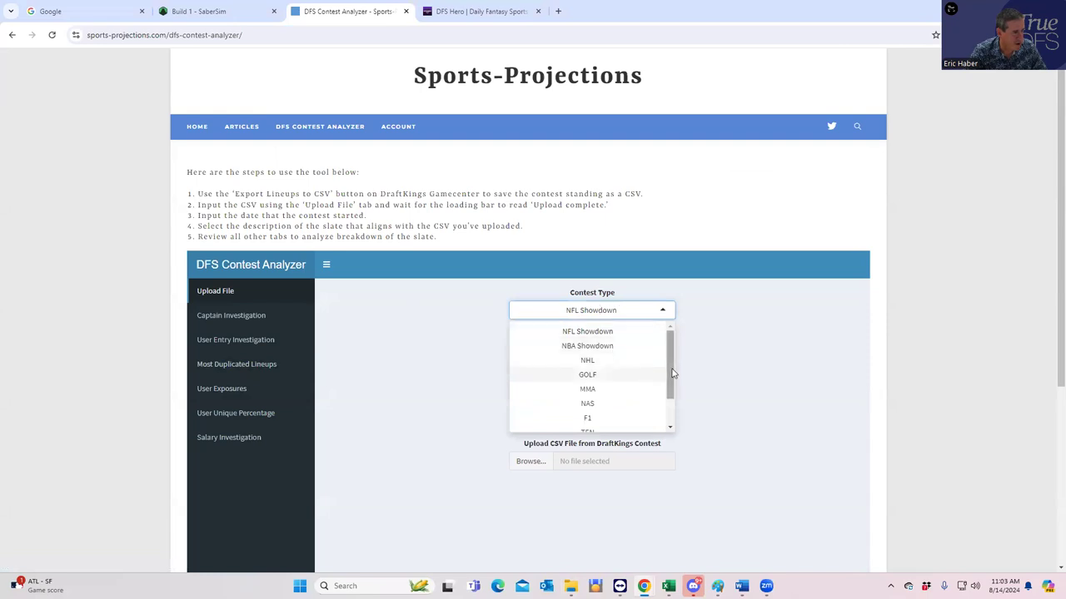
{"action": "scroll", "coordinate": [675, 372], "scroll_direction": "down", "scroll_amount": 2}
{"action": "left_click", "coordinate": [588, 397]}
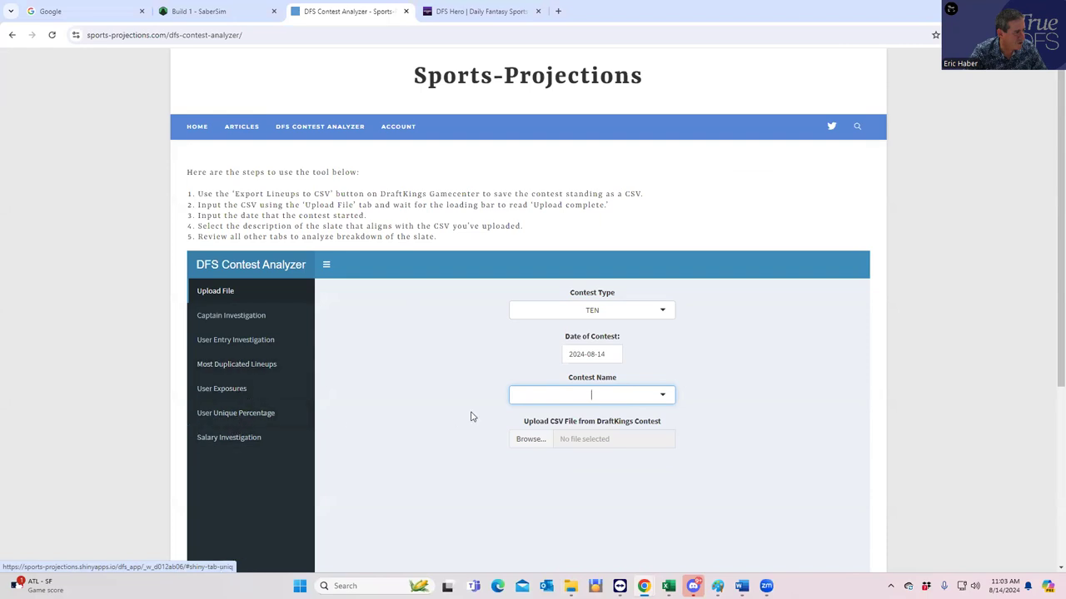
{"action": "left_click", "coordinate": [525, 439]}
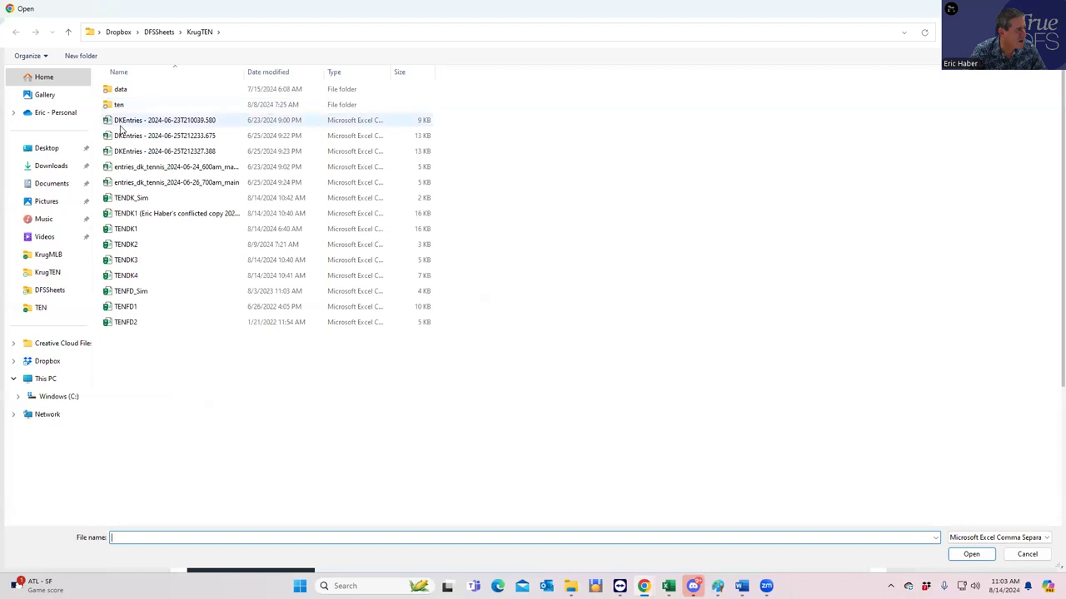
{"action": "left_click", "coordinate": [40, 308]}
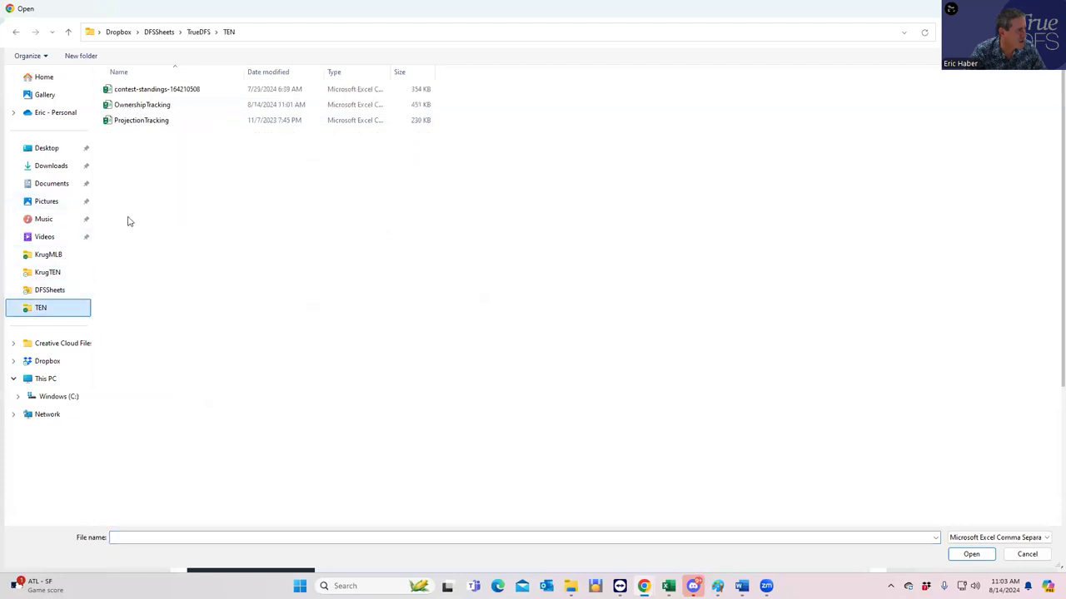
{"action": "double_click", "coordinate": [159, 106]}
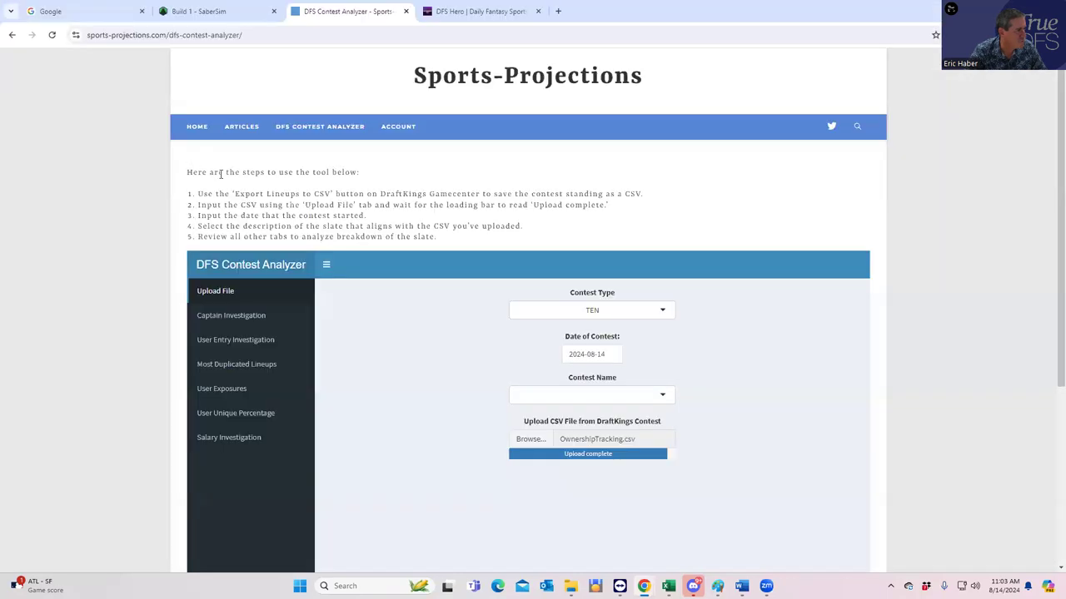
{"action": "left_click", "coordinate": [583, 392]}
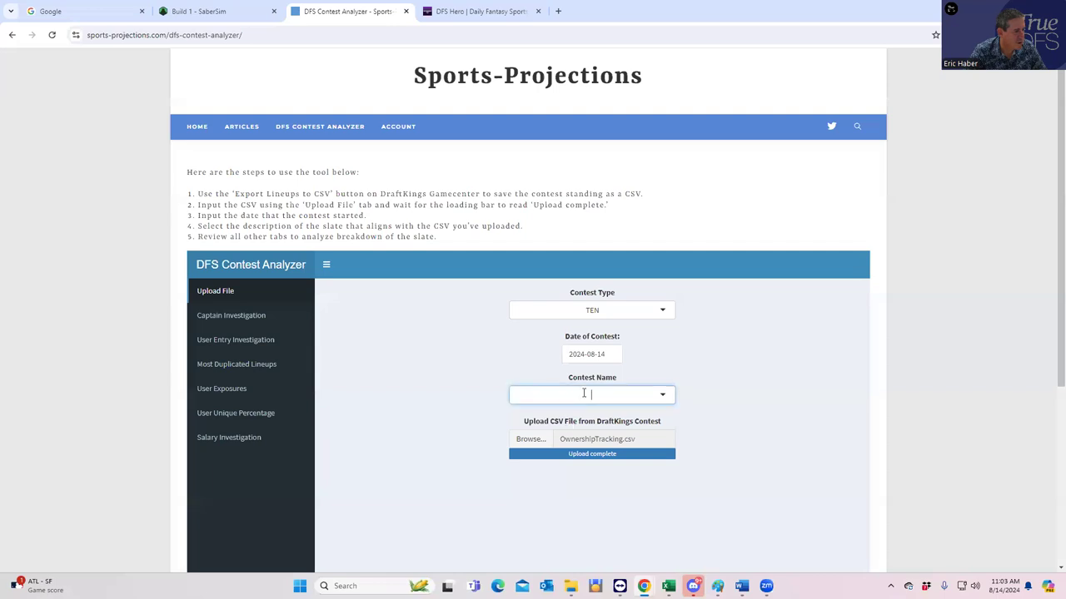
- Look through the captain, user entry and most duplicated lineup analyses, ending on User Exposures
{"action": "left_click", "coordinate": [248, 316]}
{"action": "left_click", "coordinate": [243, 339]}
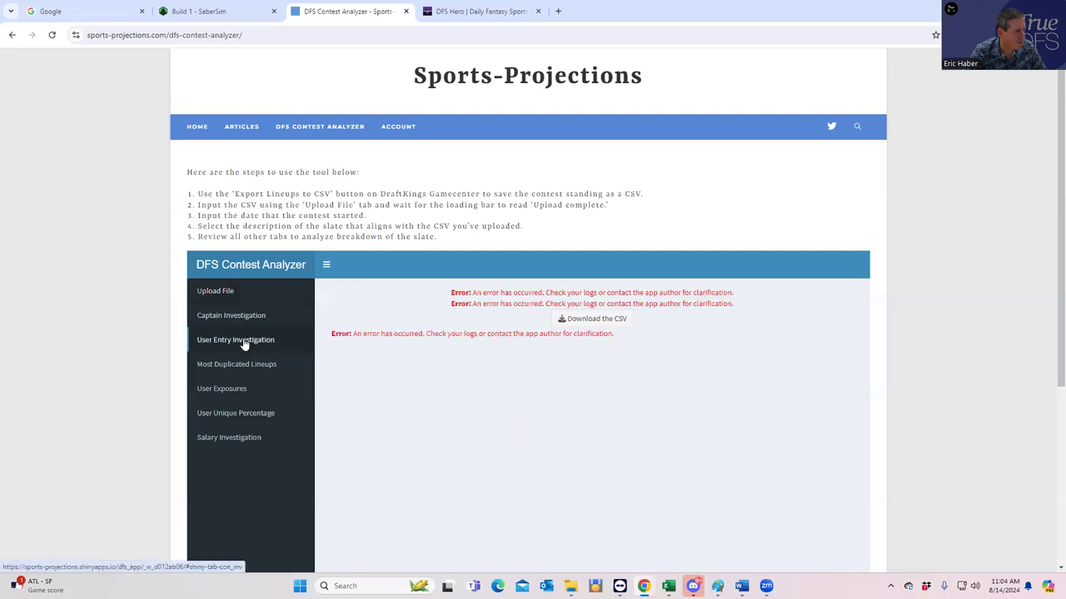
{"action": "left_click", "coordinate": [239, 364]}
{"action": "left_click", "coordinate": [230, 388]}
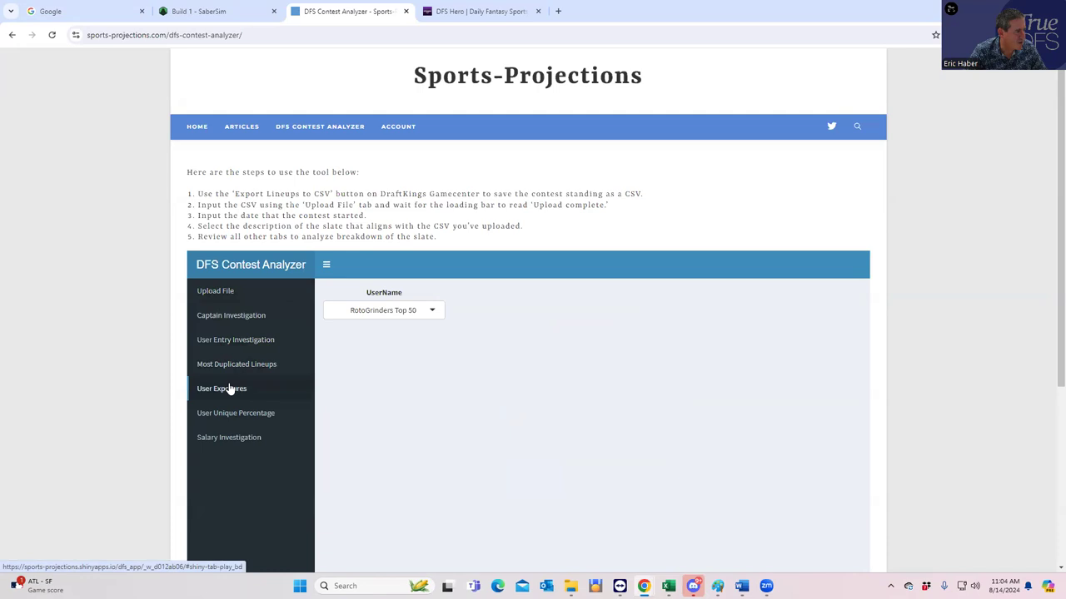
- Choose the account holder's own username for the exposures chart and review its exposures against the field
{"action": "left_click", "coordinate": [385, 309]}
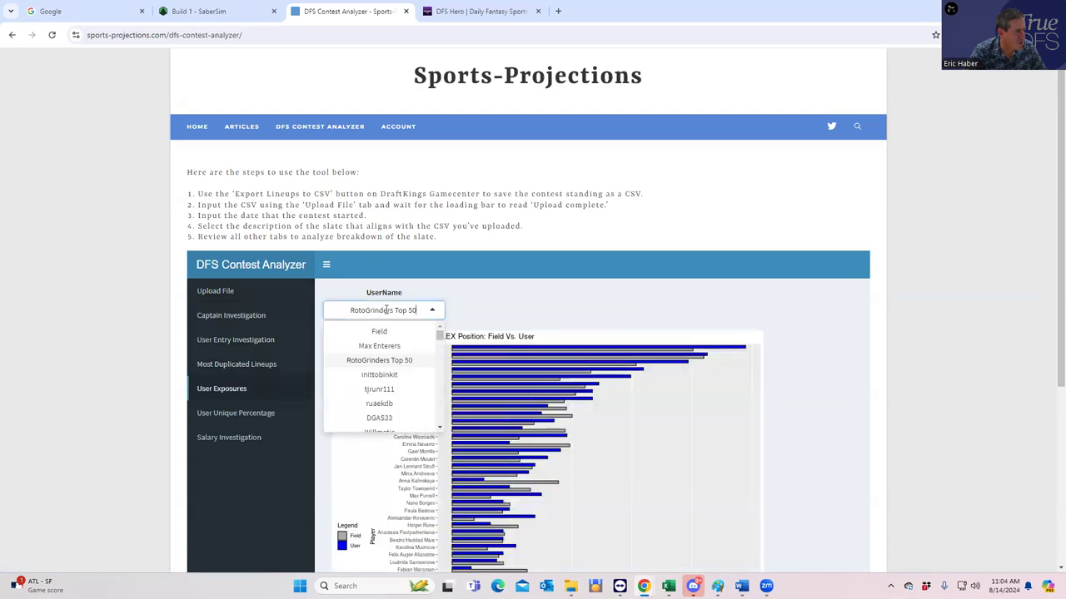
{"action": "left_click", "coordinate": [357, 310]}
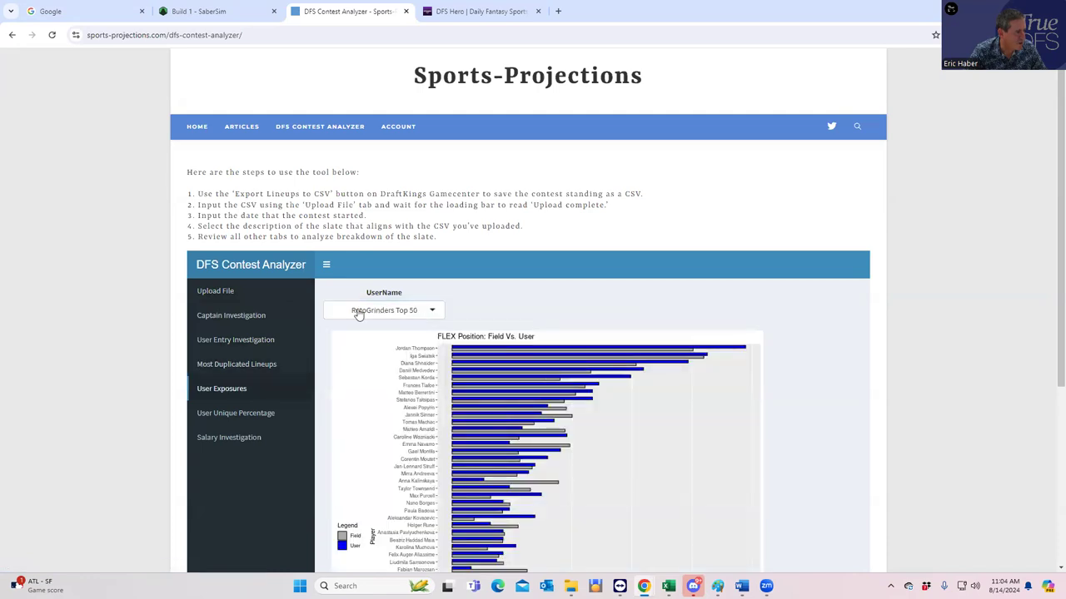
{"action": "left_click", "coordinate": [401, 310]}
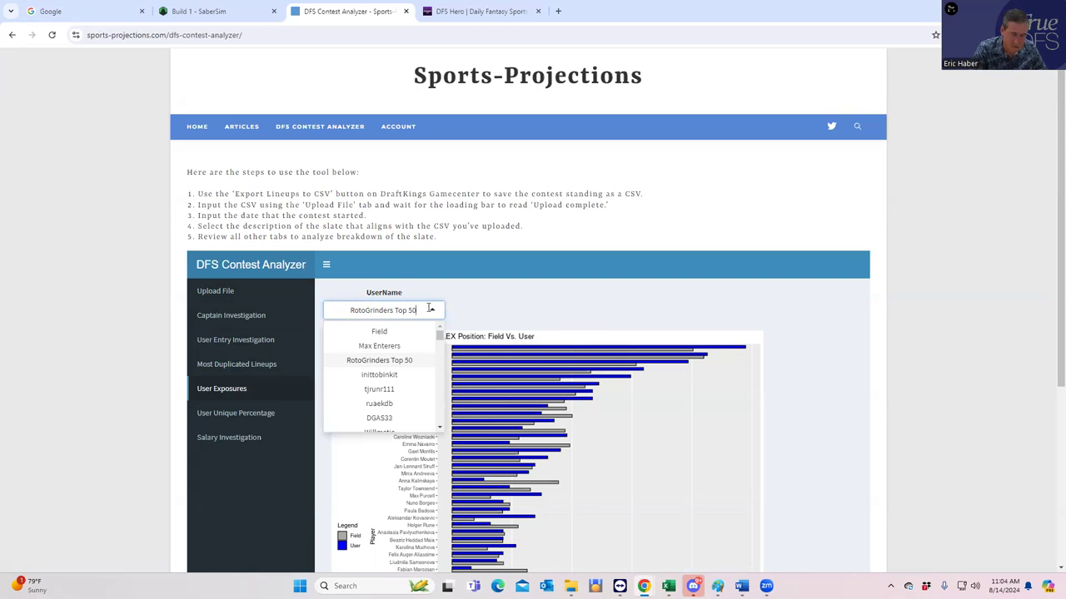
{"action": "key", "text": "BackSpace"}
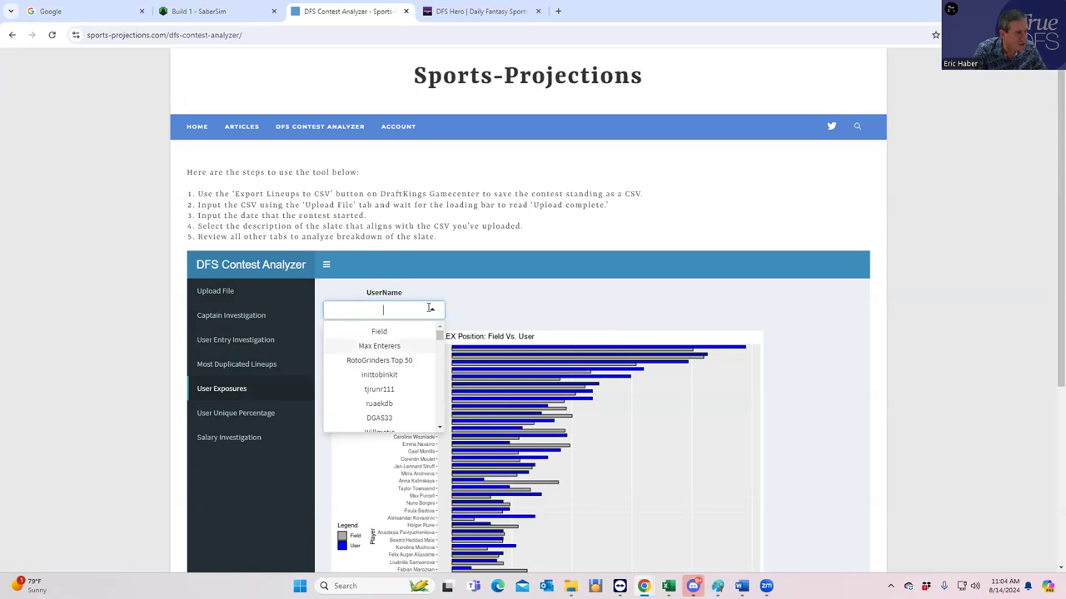
{"action": "type", "text": "mb"}
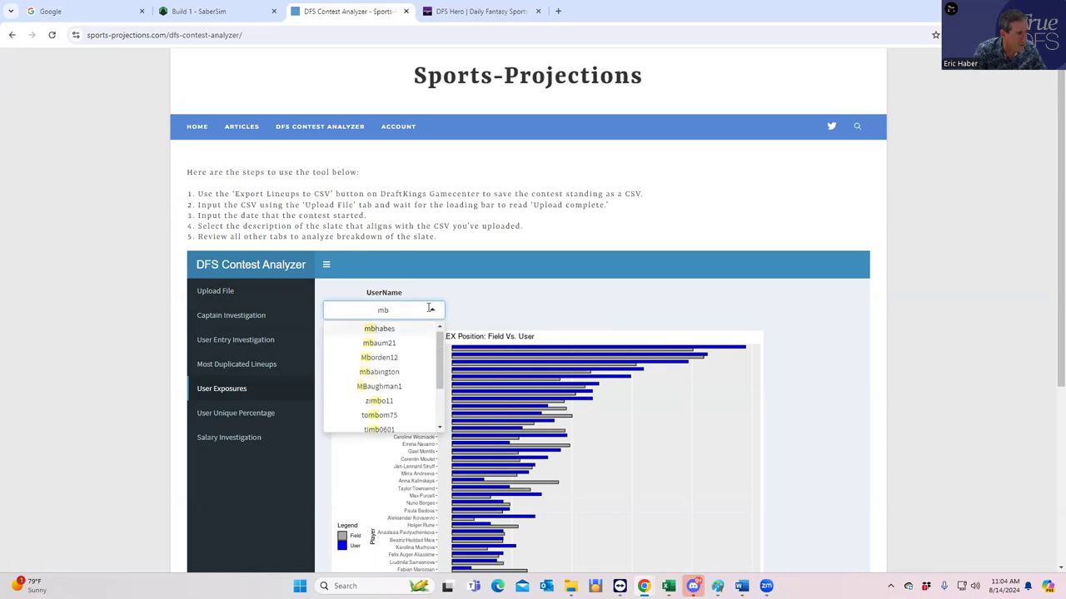
{"action": "left_click", "coordinate": [398, 333]}
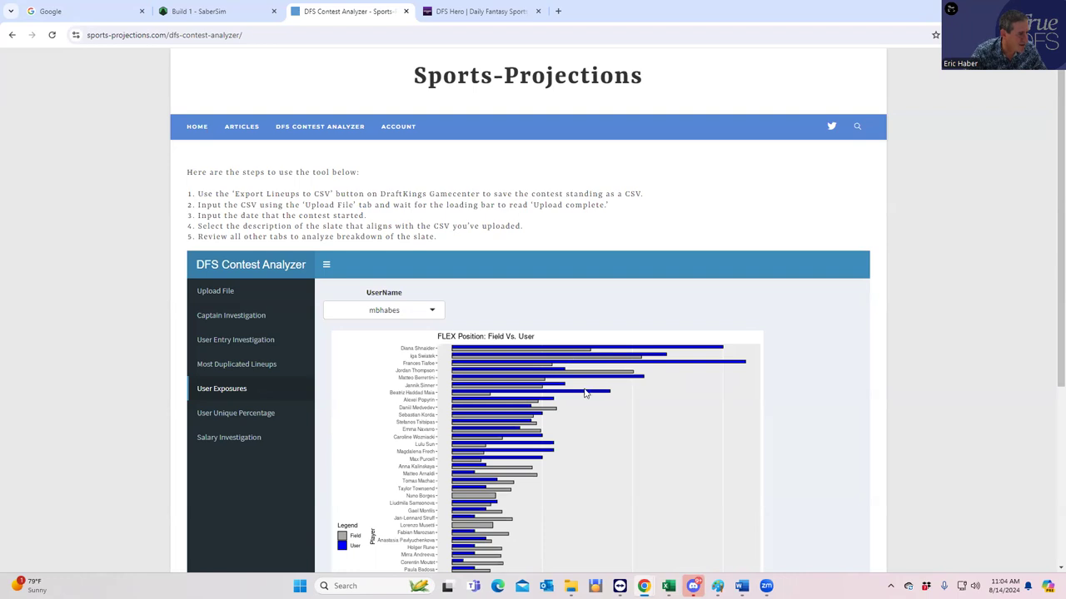
{"action": "scroll", "coordinate": [587, 417], "scroll_direction": "down", "scroll_amount": 1}
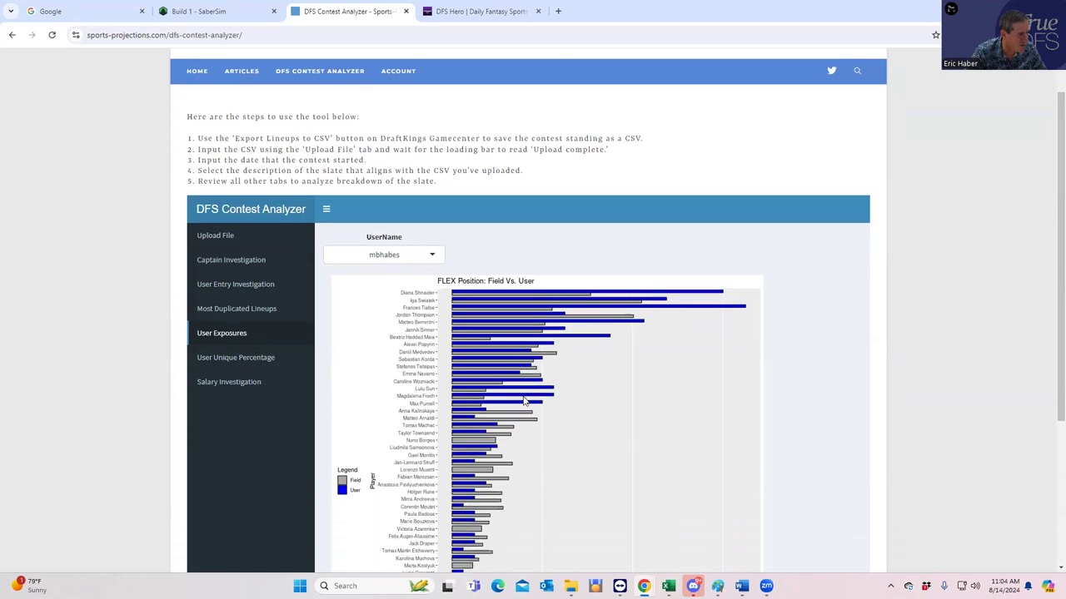